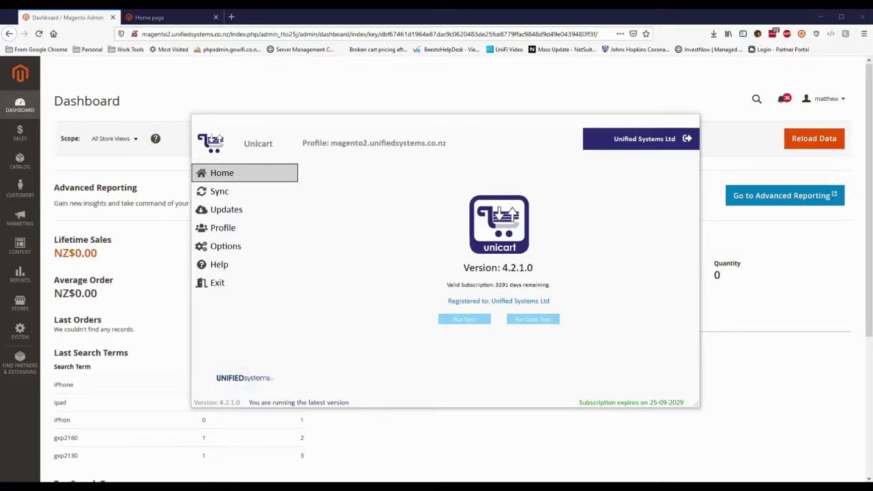
Step: Bring the MYOB AccountRight company file for Magento 2 Sample Store to the front
mouse_move(456, 487)
left_click(457, 450)
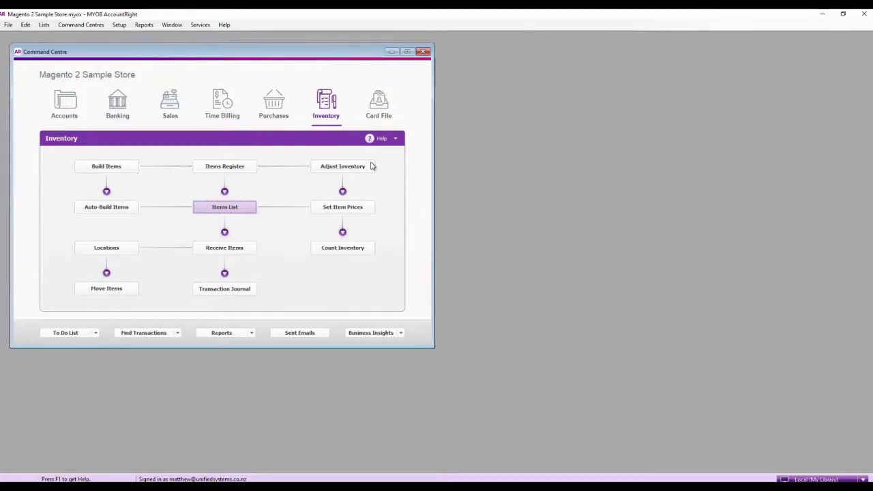
Step: Review the iPhone 11 Pro item's details, buying and selling tabs in the Items List
left_click(246, 211)
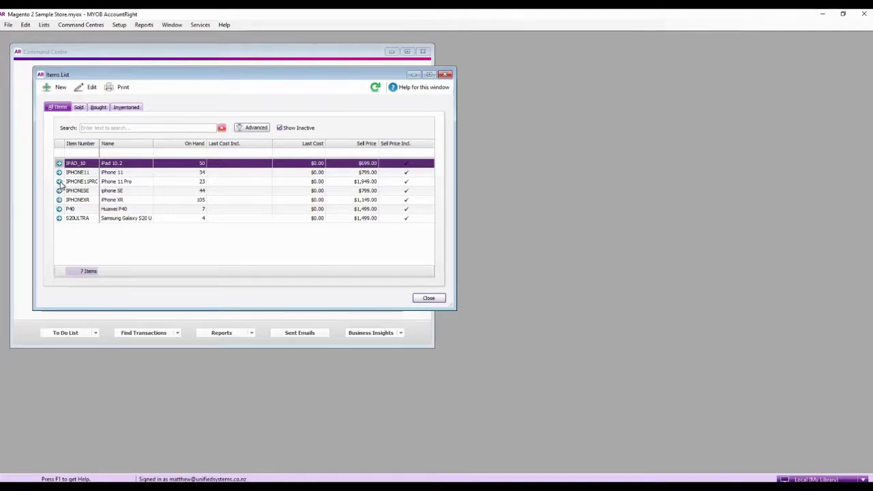
left_click(60, 182)
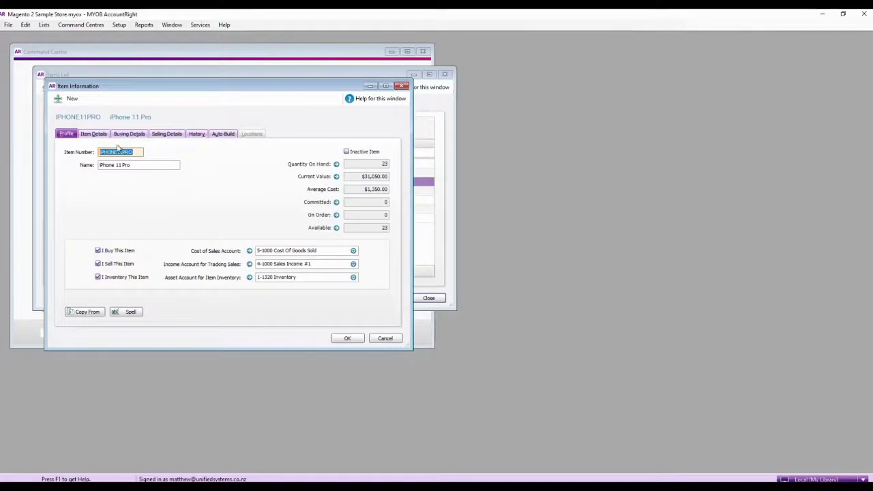
left_click(94, 135)
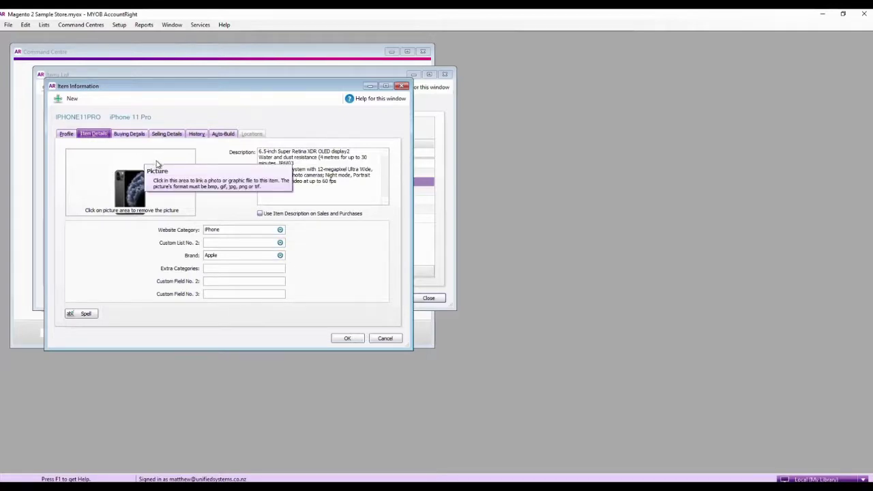
left_click(129, 134)
left_click(163, 135)
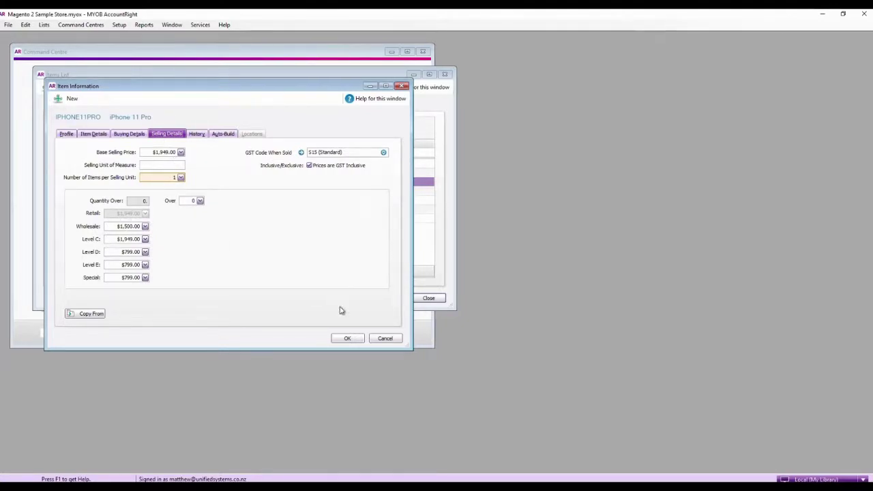
left_click(346, 339)
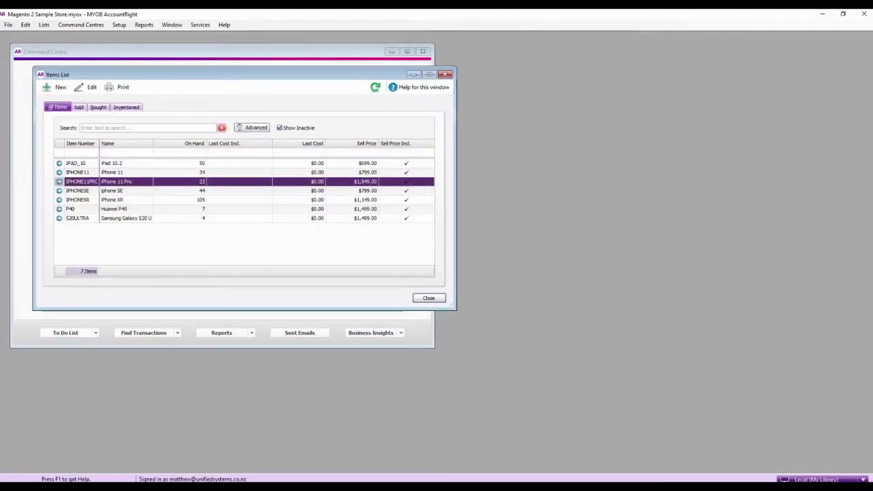
Step: Switch to the Magento Admin dashboard in Firefox
mouse_move(76, 487)
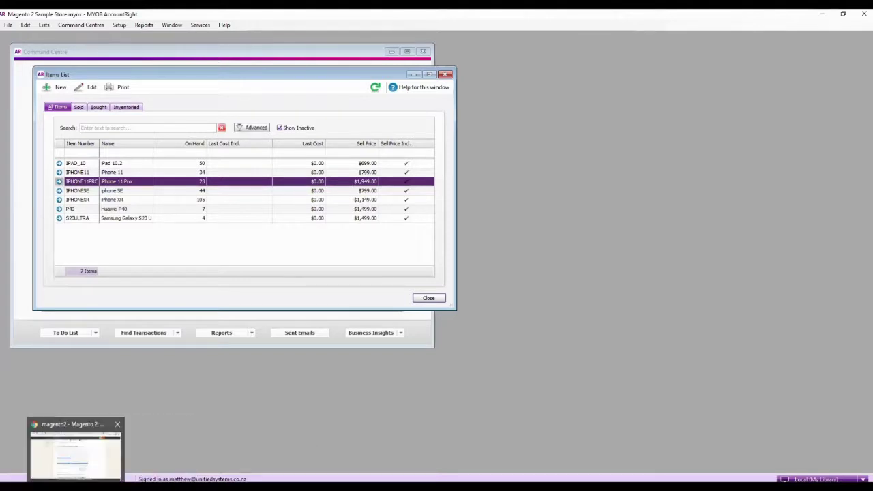
mouse_move(103, 487)
left_click(134, 465)
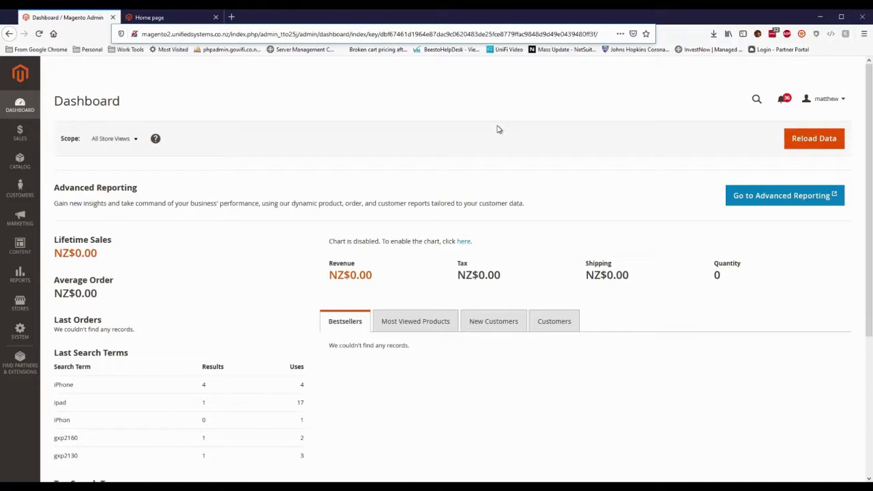
Step: Go from Catalog categories to System > Integrations and edit the Unicart integration
left_click(28, 170)
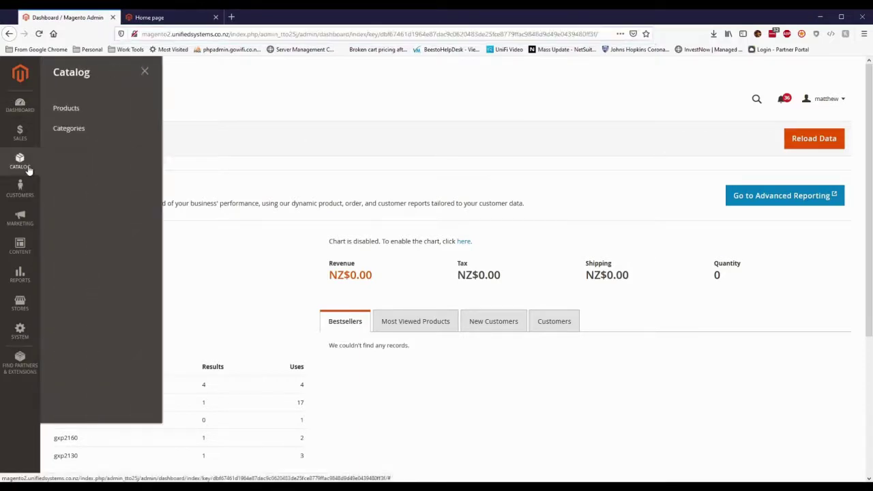
left_click(71, 129)
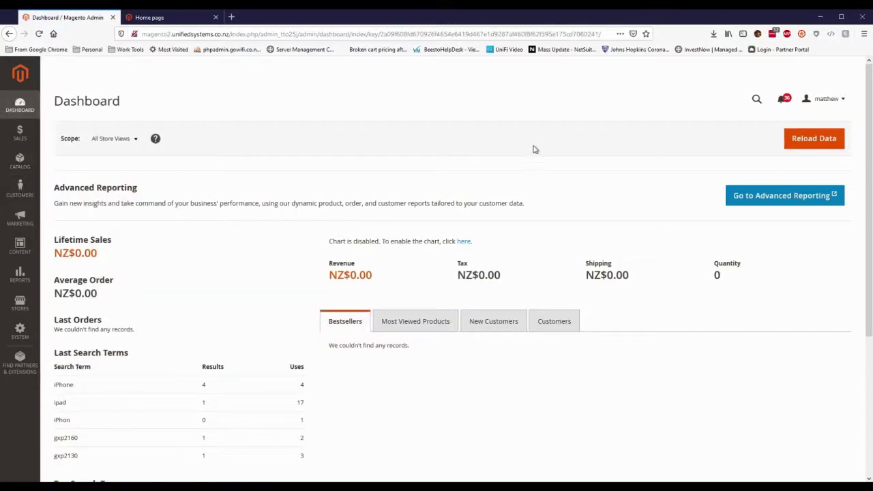
left_click(20, 333)
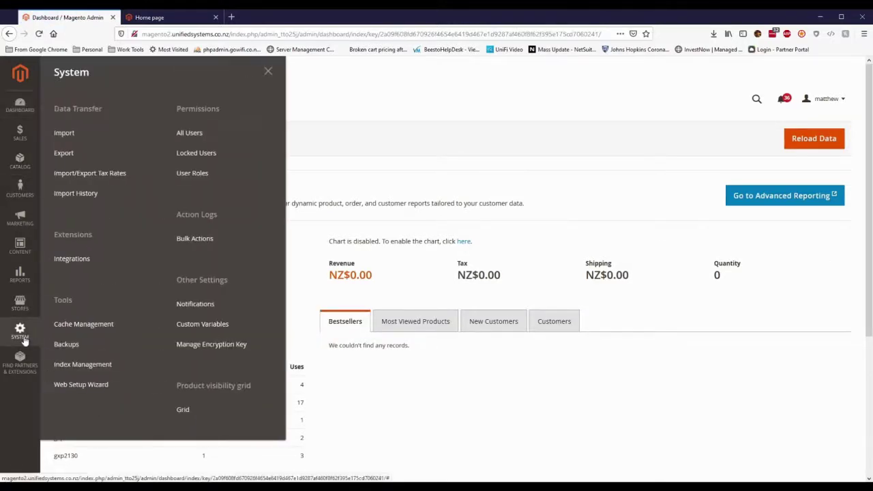
left_click(94, 259)
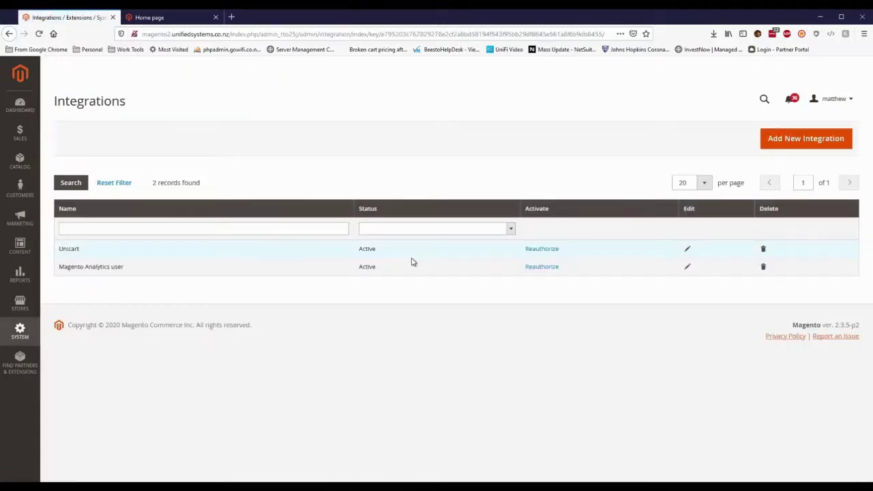
left_click(688, 251)
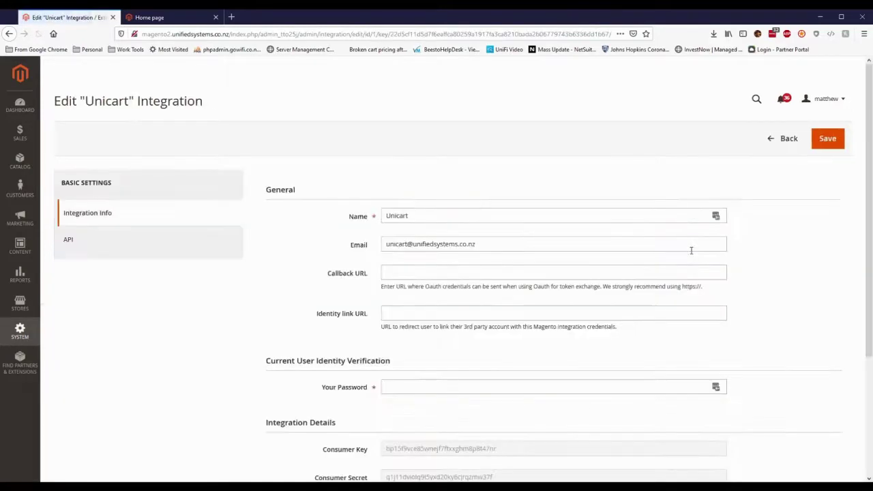
Step: Select the integration's access token, check its API resource access is All, then return to Integration Info
scroll(548, 306, "down", 3)
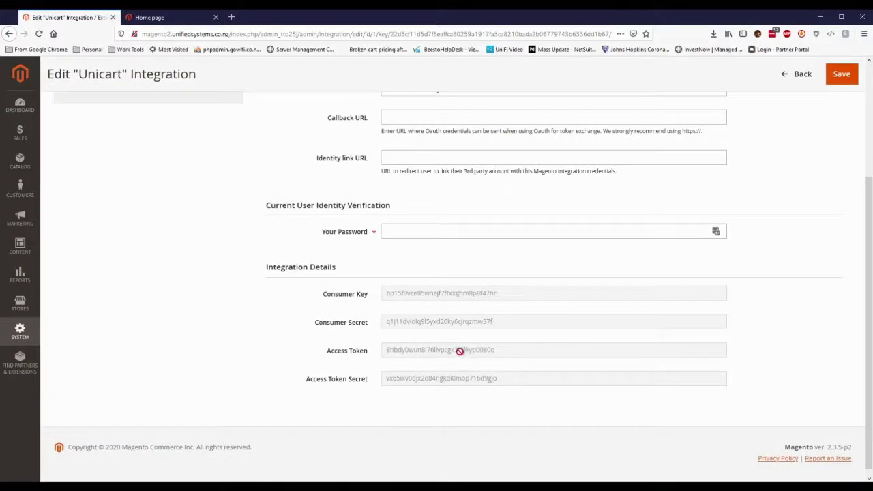
double_click(460, 351)
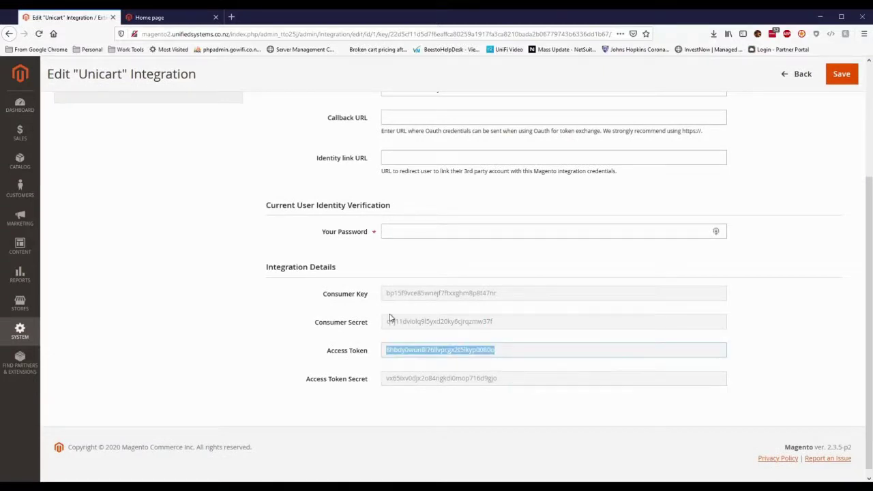
scroll(234, 218, "up", 2)
left_click(68, 177)
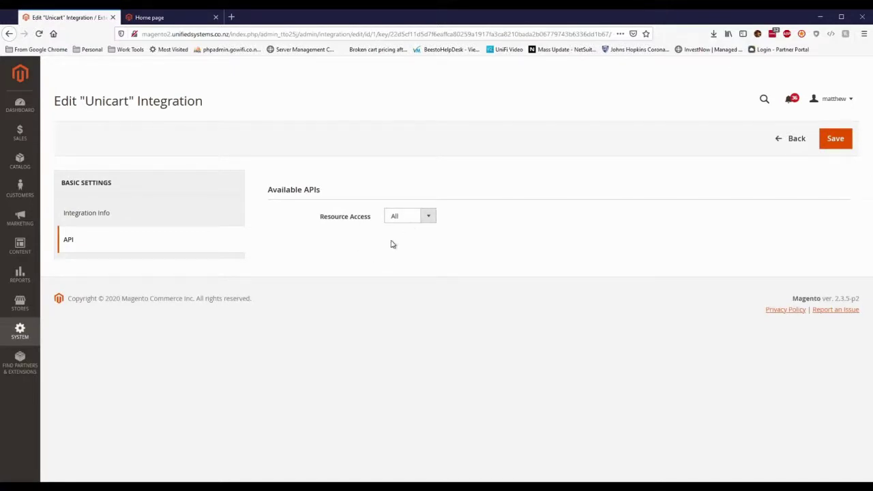
left_click(126, 224)
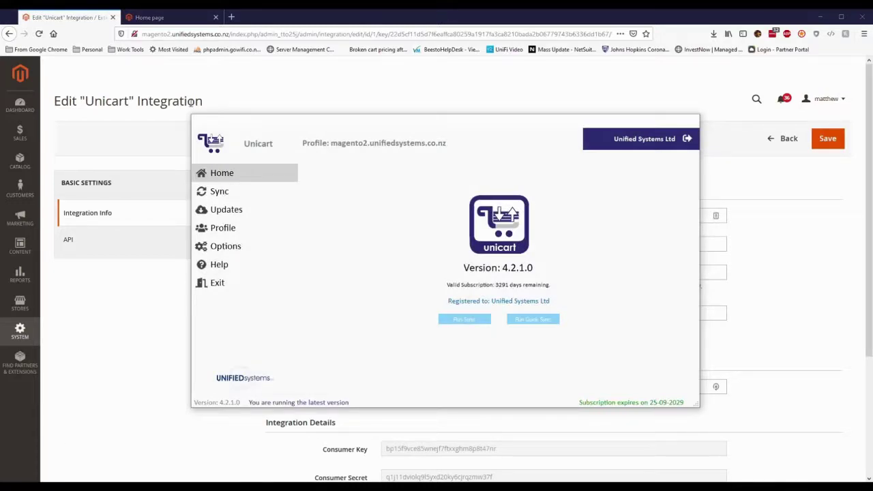
Step: In Unicart Options, choose Magento 2 as the cart and pick MYOB AccountRight Live for accounting
left_click(239, 244)
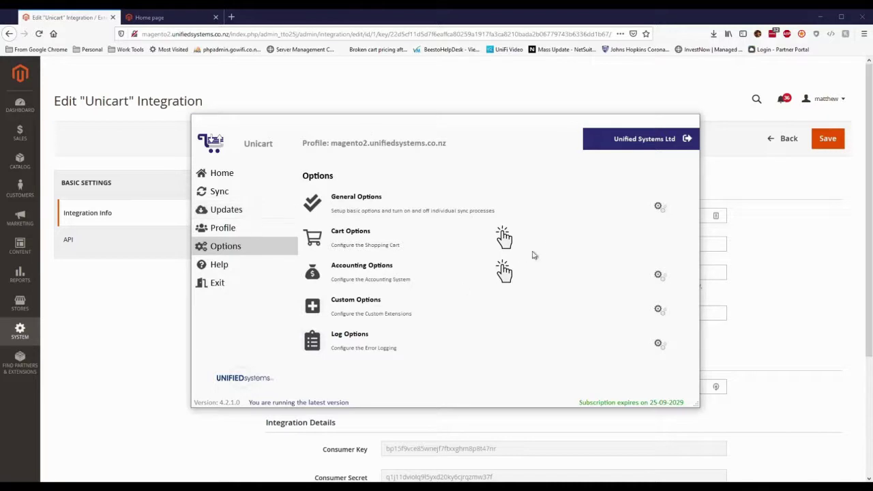
left_click(504, 237)
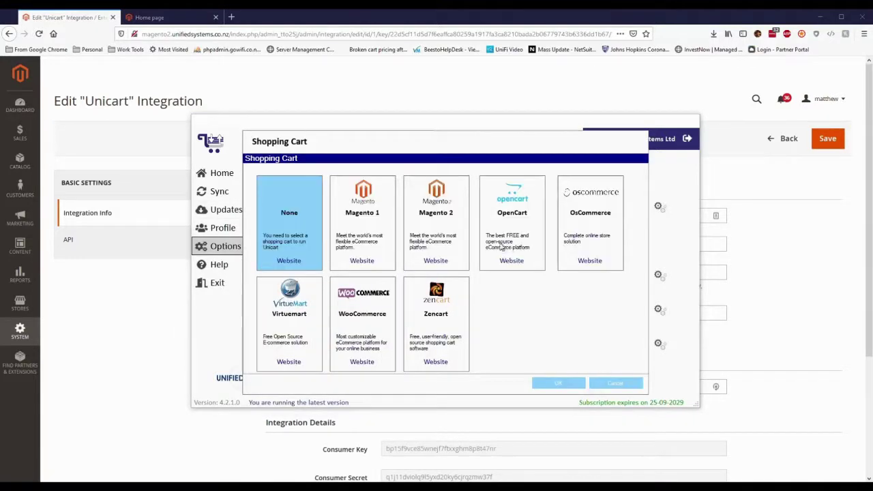
left_click(435, 207)
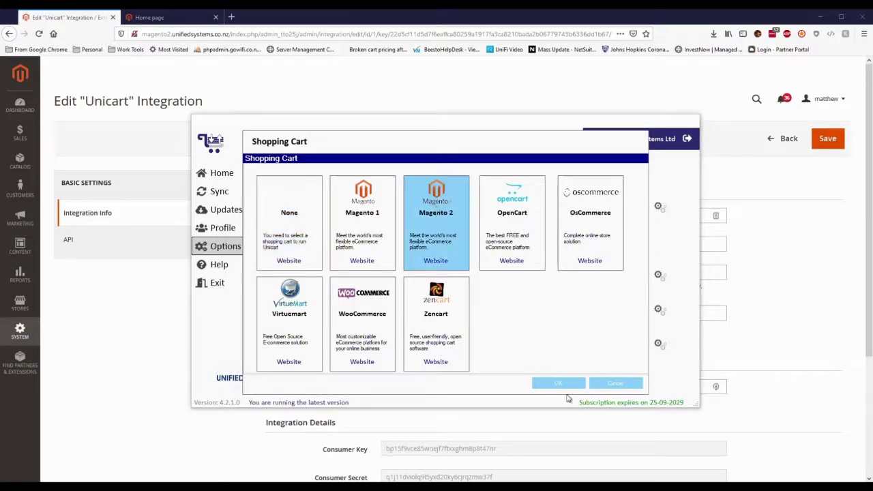
left_click(563, 383)
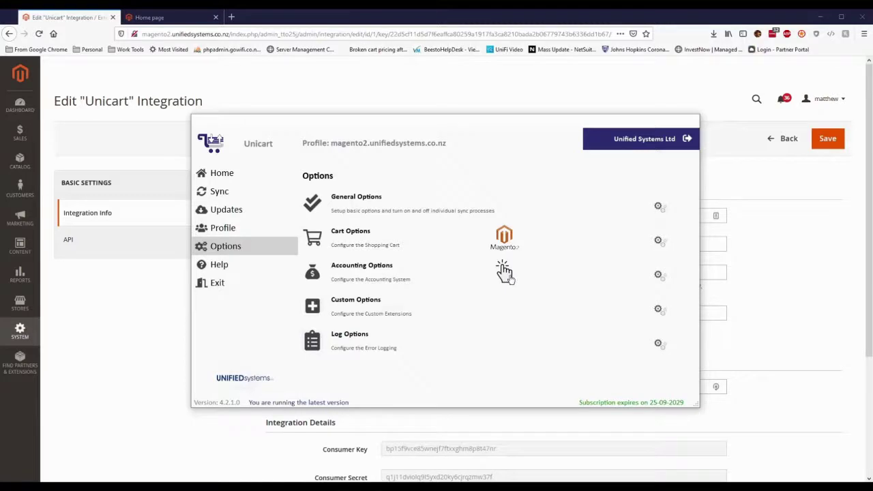
left_click(502, 271)
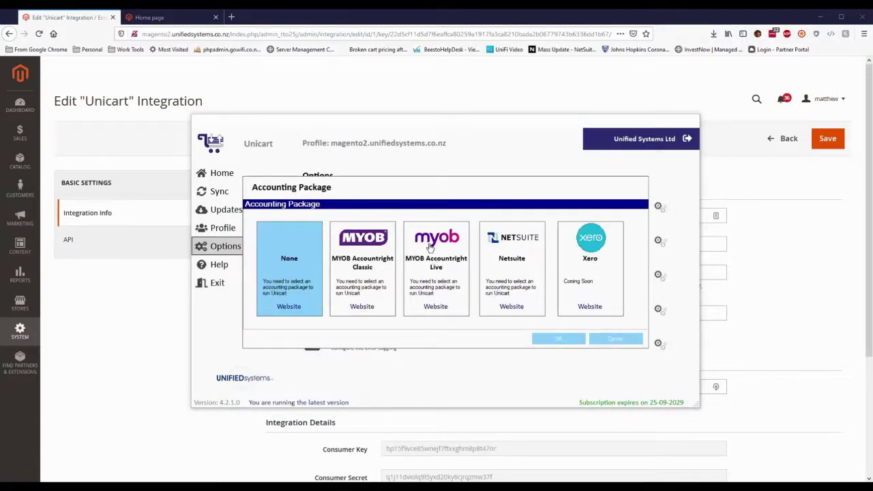
left_click(435, 258)
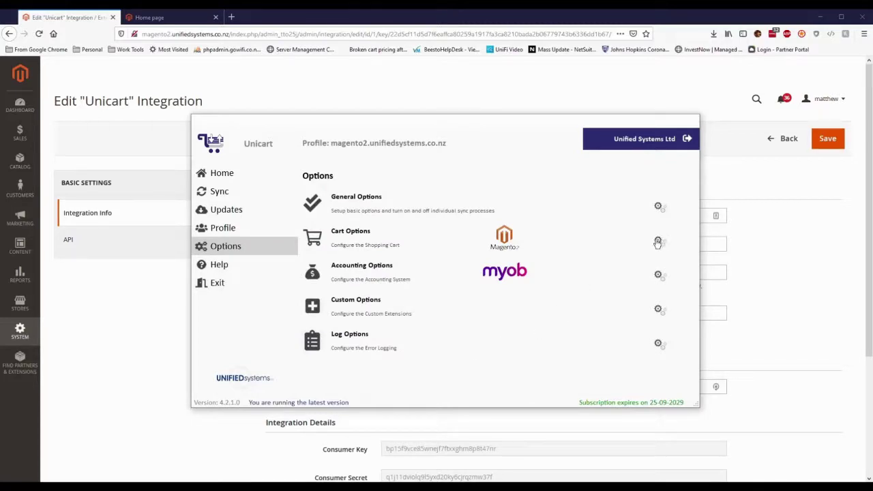
Step: Enter URL magento2.unifiedsystems.co.nz, paste the API token, set Store ID 1, and accept the successful test
left_click(658, 243)
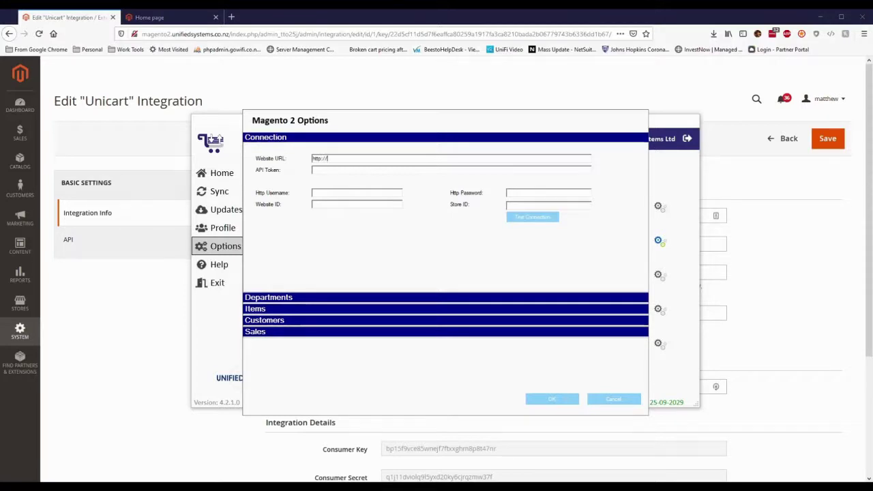
type("magento2.unifiedsystems.co.nz")
key("ctrl+v")
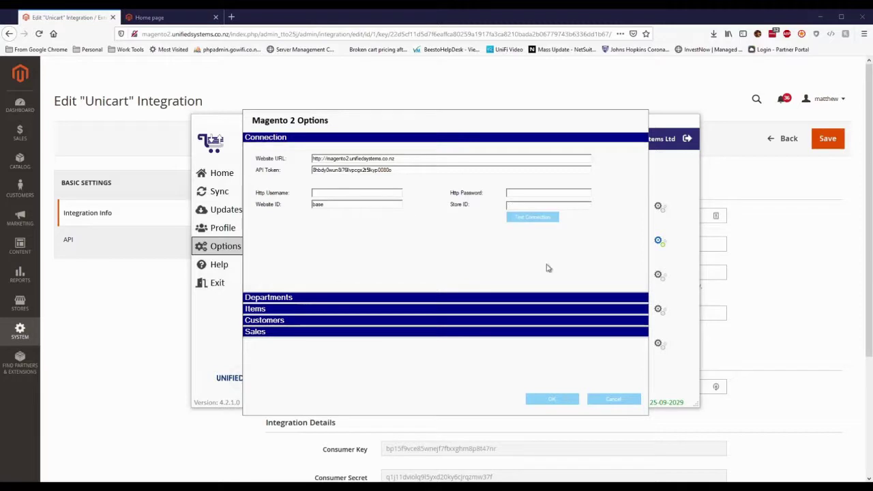
left_click(548, 207)
type("1")
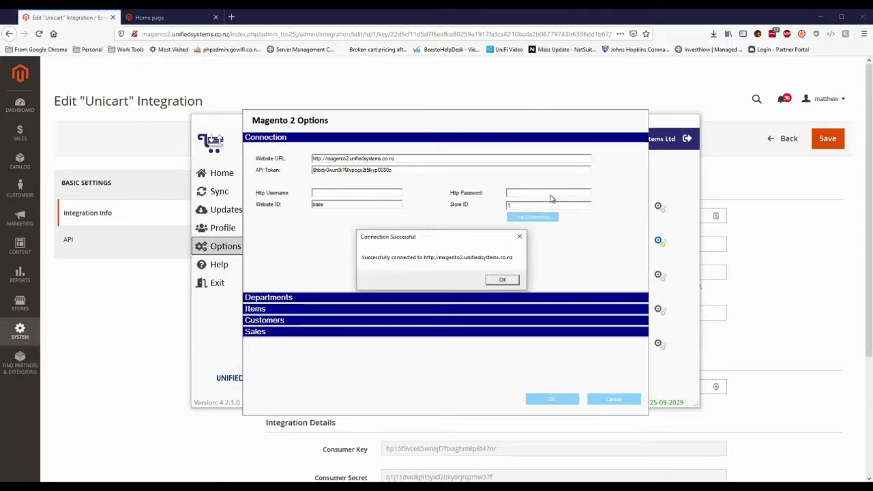
left_click(503, 280)
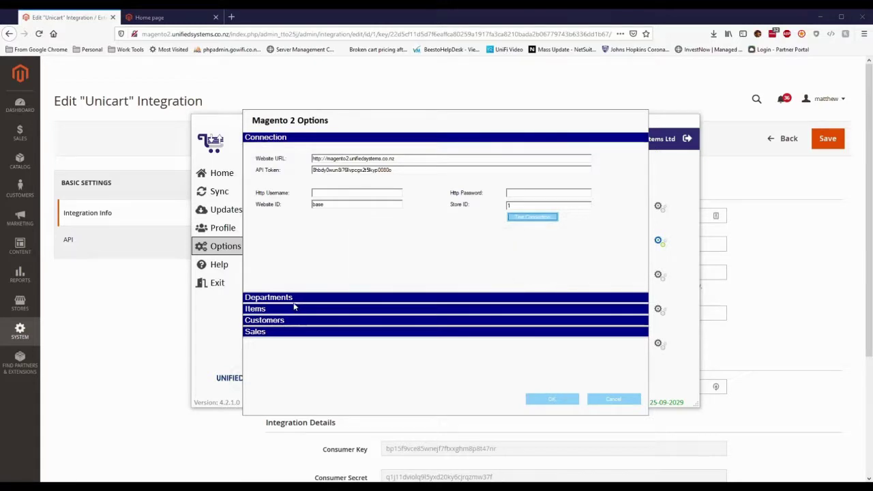
Step: Set Cache Departments and Cache Products to Yes and open the Transfer Images choices
left_click(304, 300)
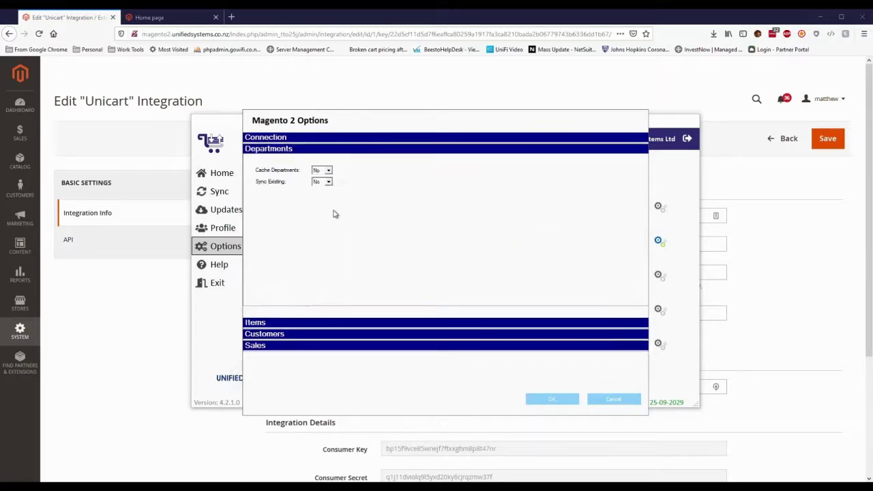
left_click(328, 170)
left_click(322, 185)
left_click(291, 322)
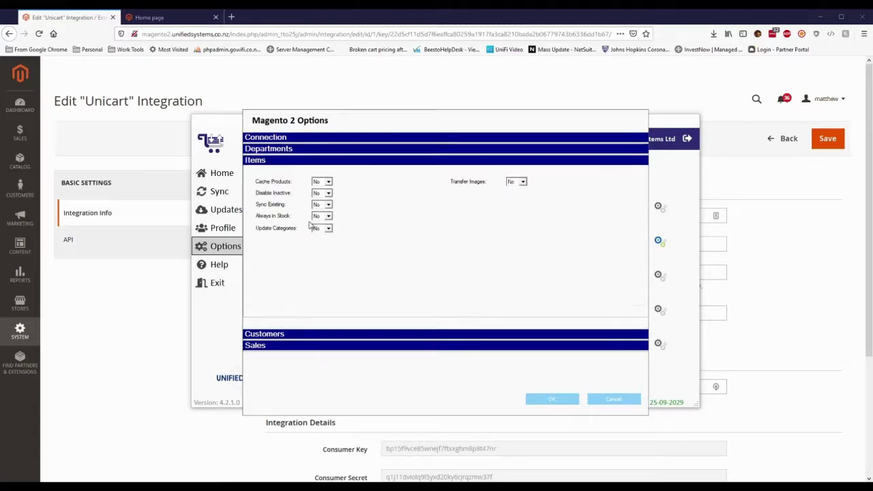
left_click(328, 182)
left_click(327, 196)
left_click(520, 182)
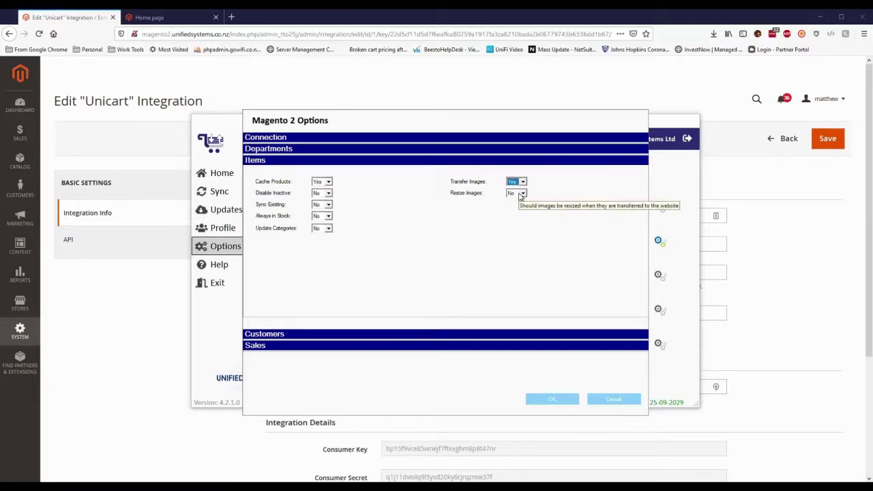
Step: Under Sales, transfer 'processing' orders with transferred status 'invoiced', and save the Magento 2 options
left_click(317, 335)
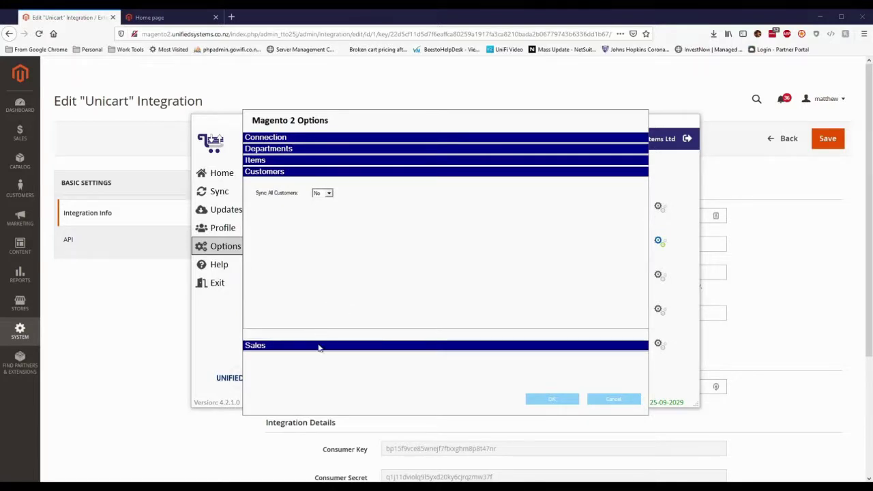
left_click(318, 345)
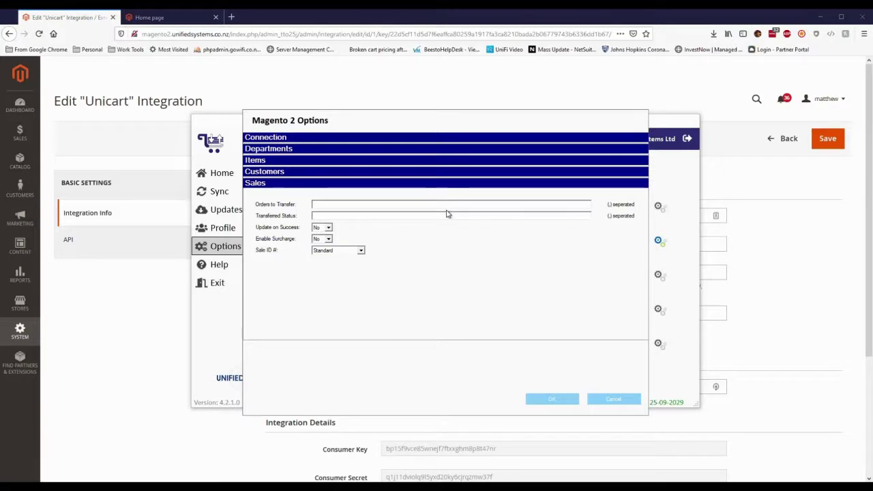
type("pi")
type("ocess")
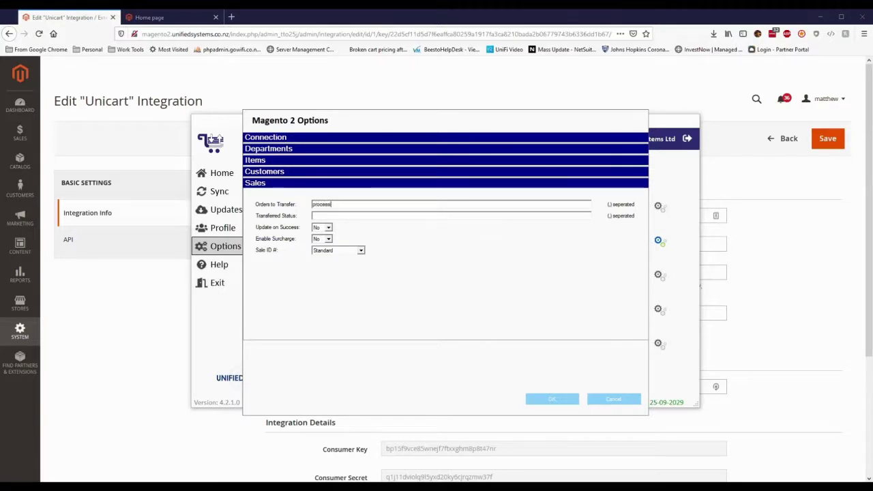
type("ing")
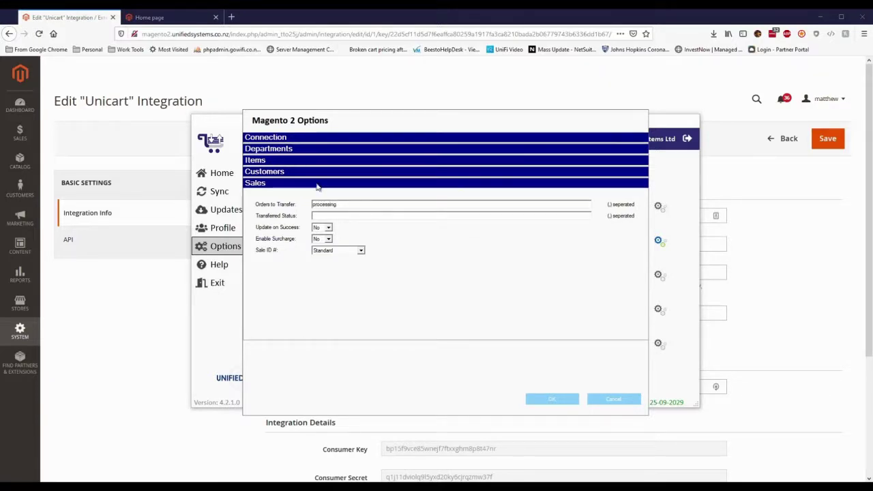
left_click(344, 219)
type("invoiced")
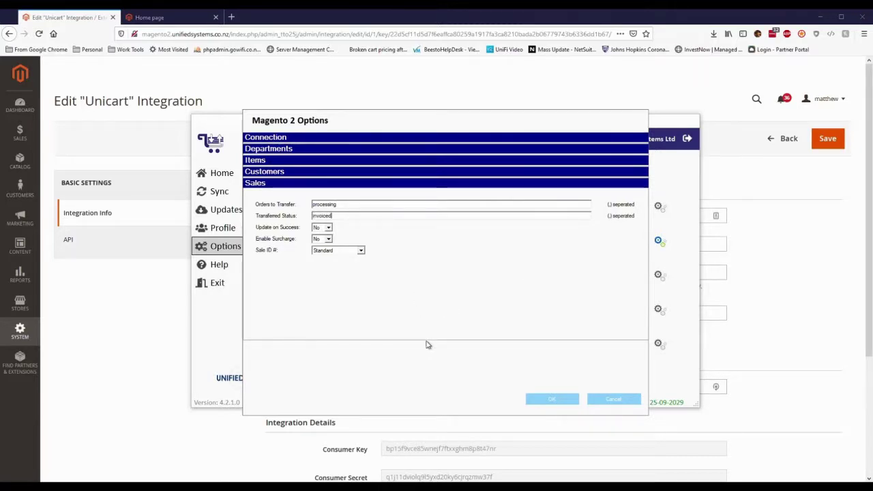
left_click(559, 401)
Step: Point MYOB options at My Library and the Magento 2 Sample Store (2020.2) data file, and enter the username
left_click(659, 276)
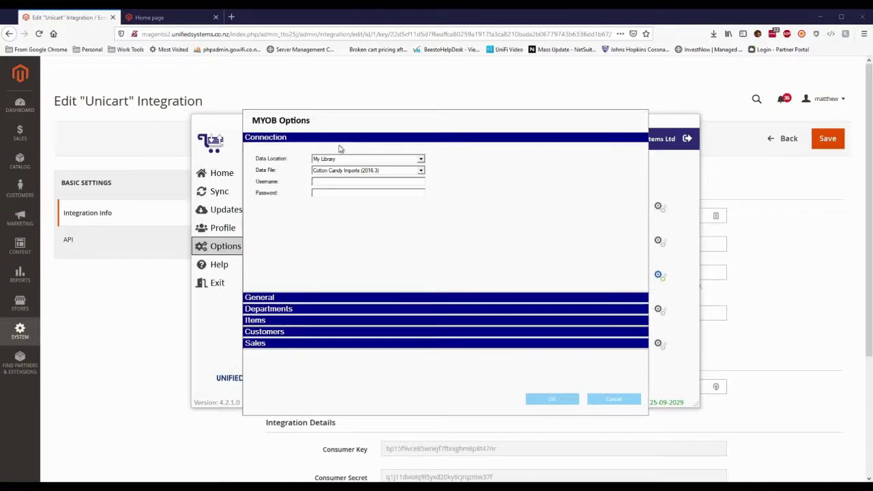
left_click(421, 160)
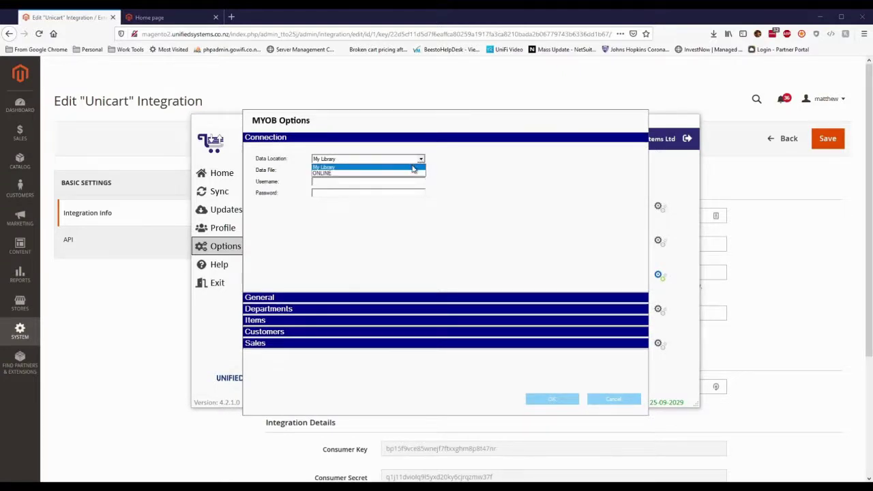
left_click(428, 167)
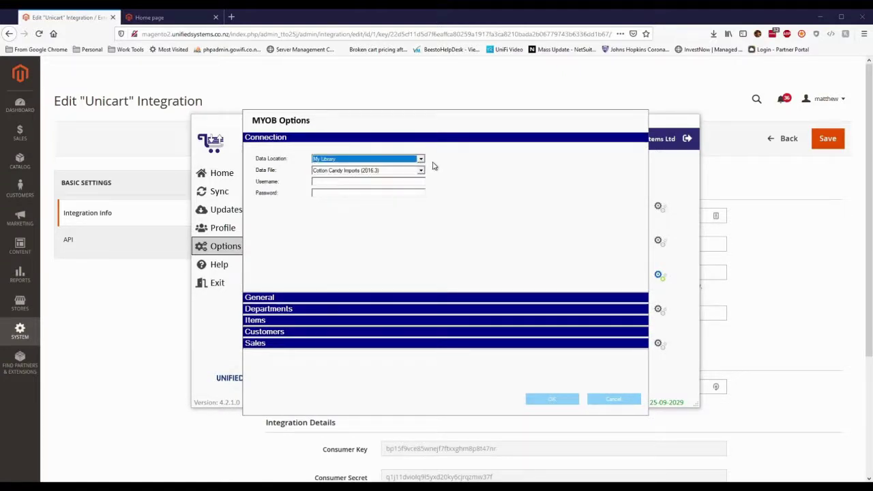
left_click(422, 172)
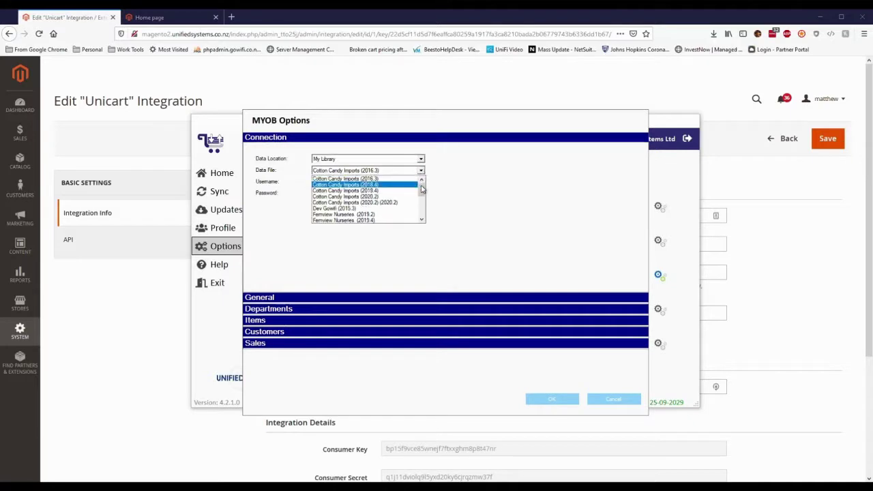
left_click_drag(422, 189, 423, 199)
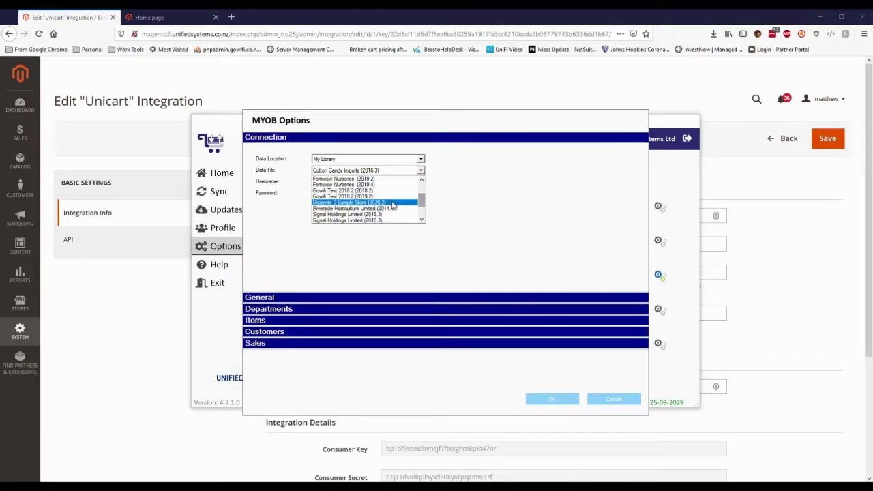
left_click(392, 202)
left_click(414, 181)
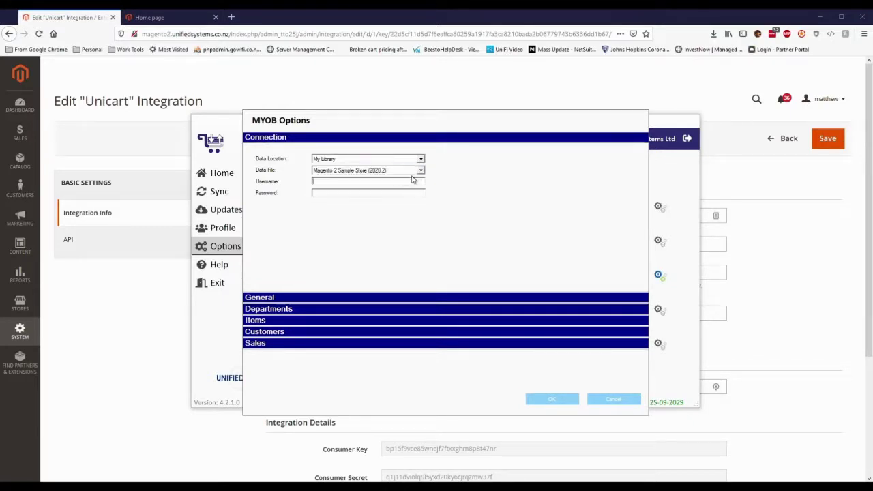
type("Administrator")
Step: Choose M as the MYOB General ID Header, then expand the Departments settings
left_click(315, 298)
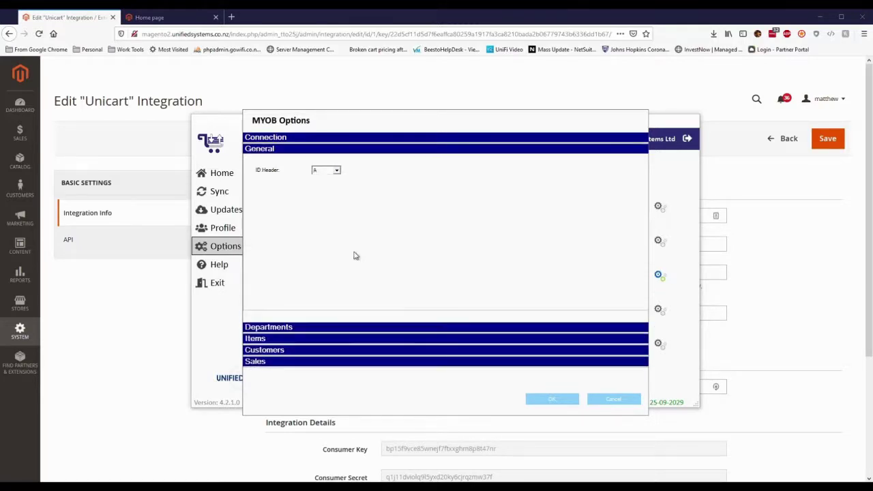
left_click(337, 170)
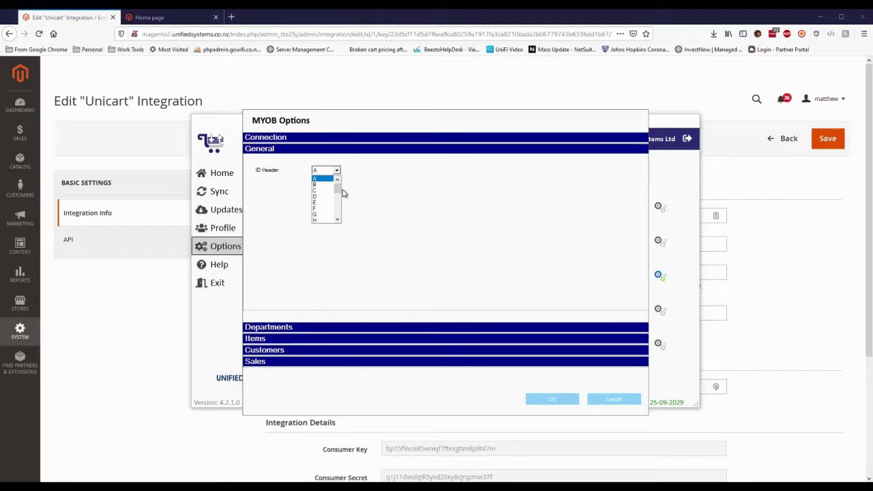
scroll(341, 212, "down", 3)
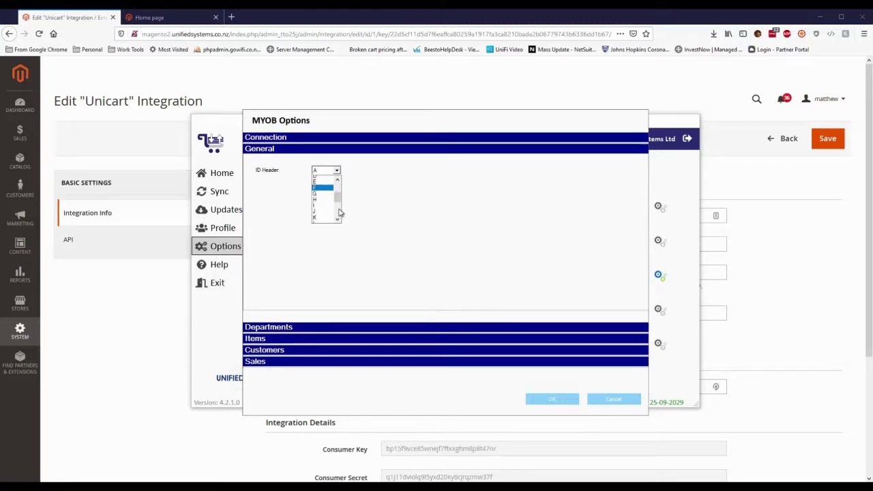
left_click(320, 211)
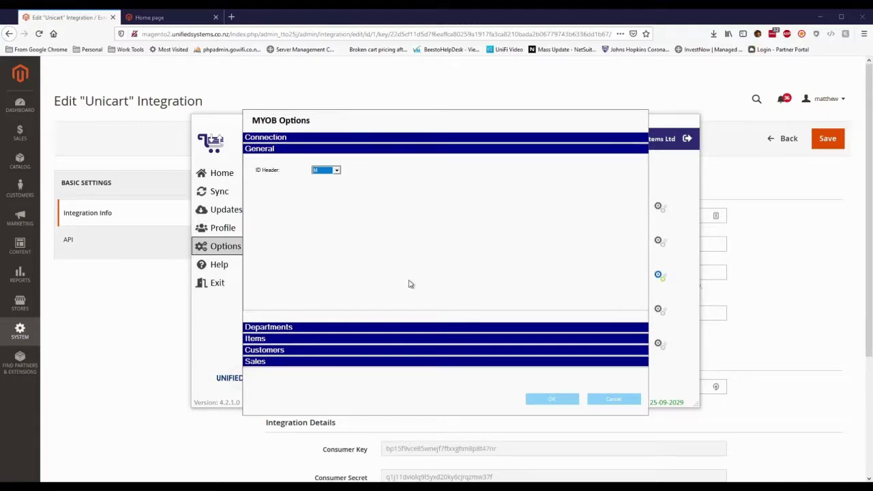
left_click(384, 327)
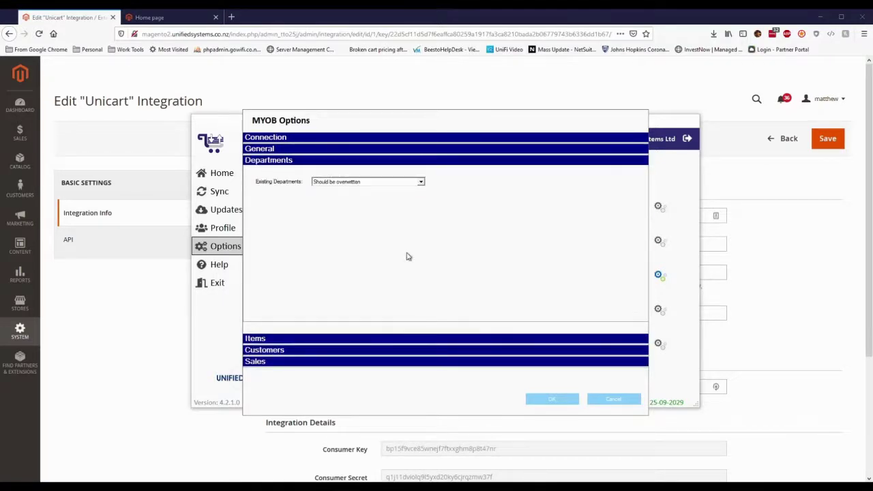
Step: Map MYOB Custom List 1 to Item Category and Custom List 3 to Item Manufacturer
left_click(355, 338)
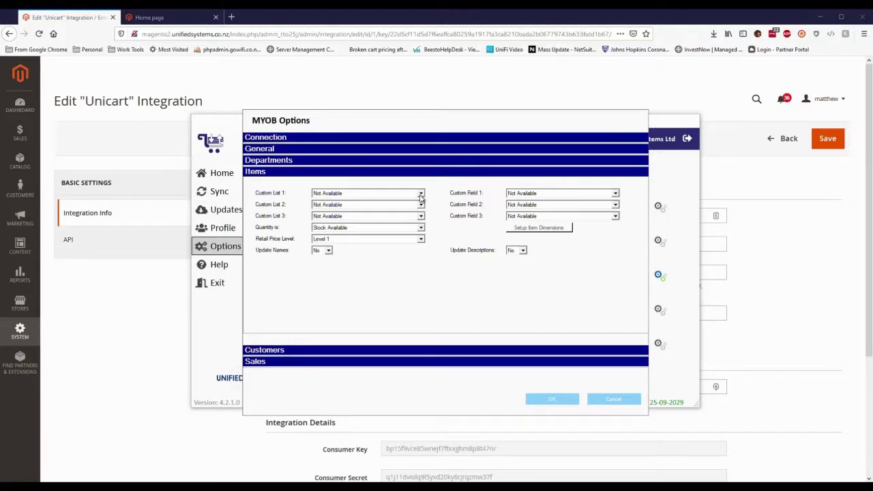
left_click(420, 195)
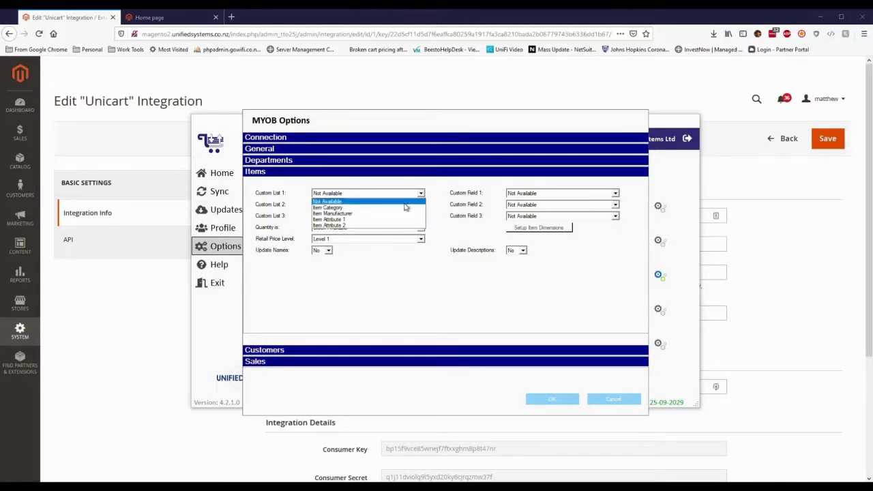
left_click(405, 208)
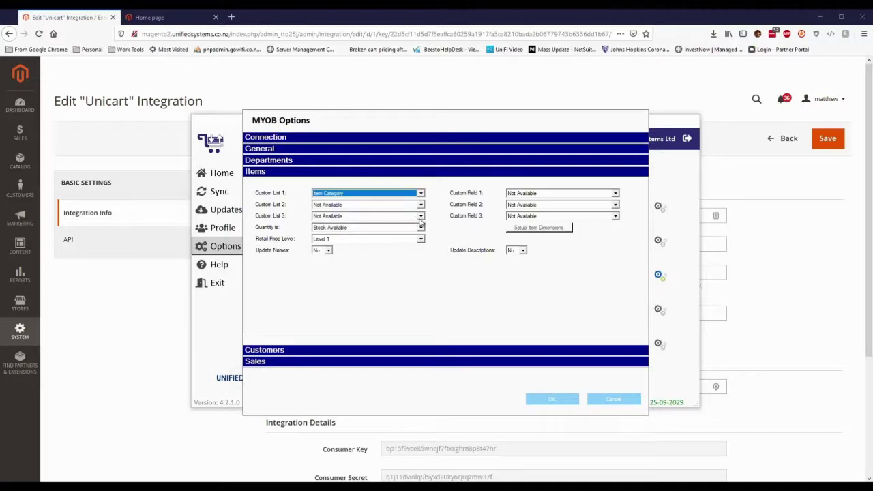
left_click(420, 216)
left_click(394, 239)
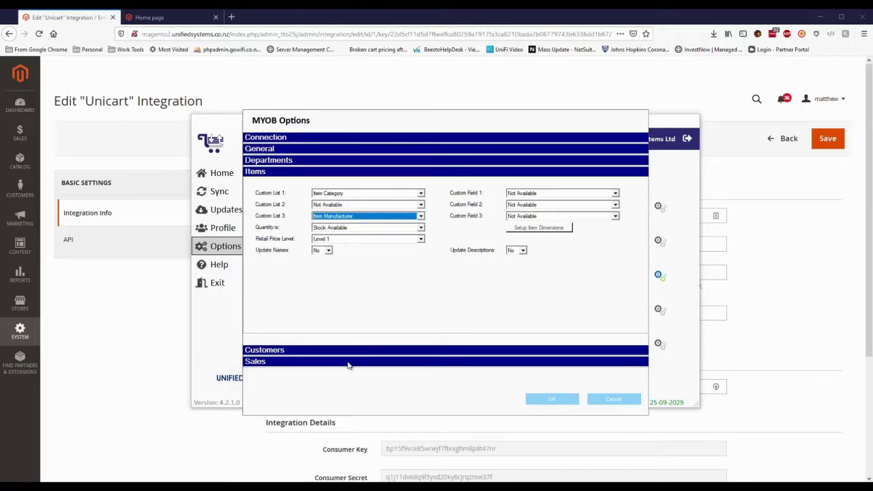
left_click(378, 351)
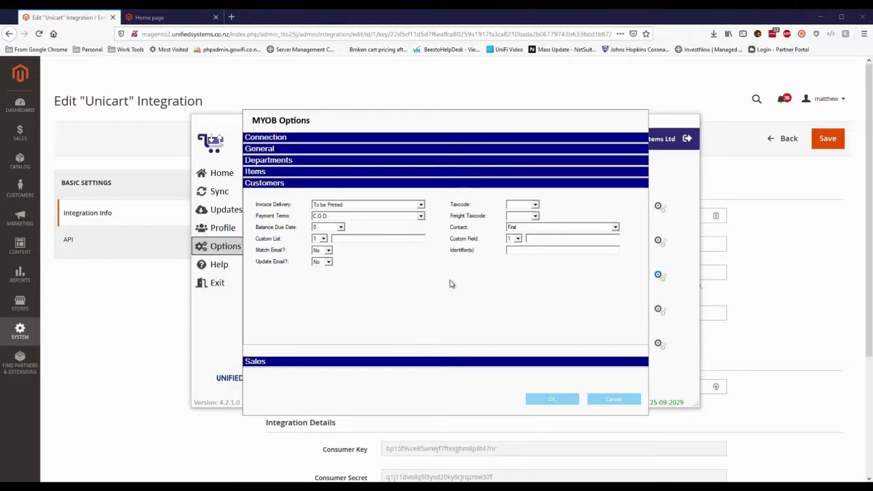
Step: Reopen the MYOB options and set both customer Taxcode and Freight Taxcode to S15
left_click(550, 399)
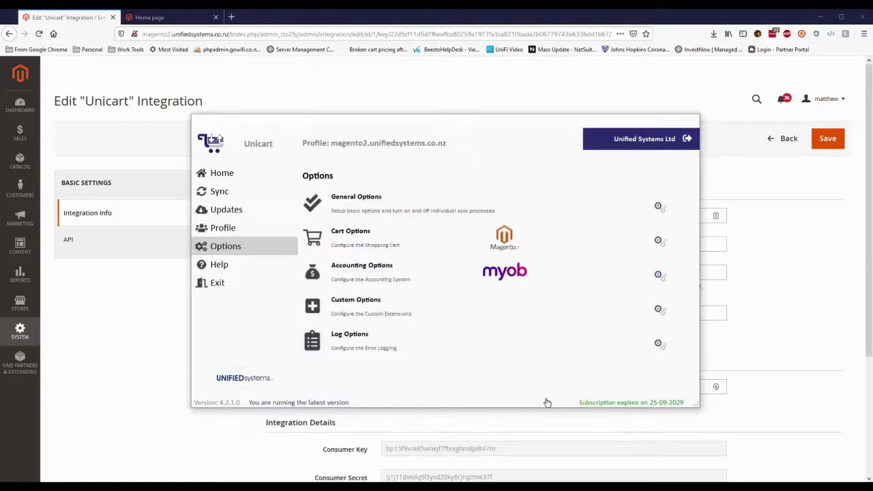
left_click(663, 276)
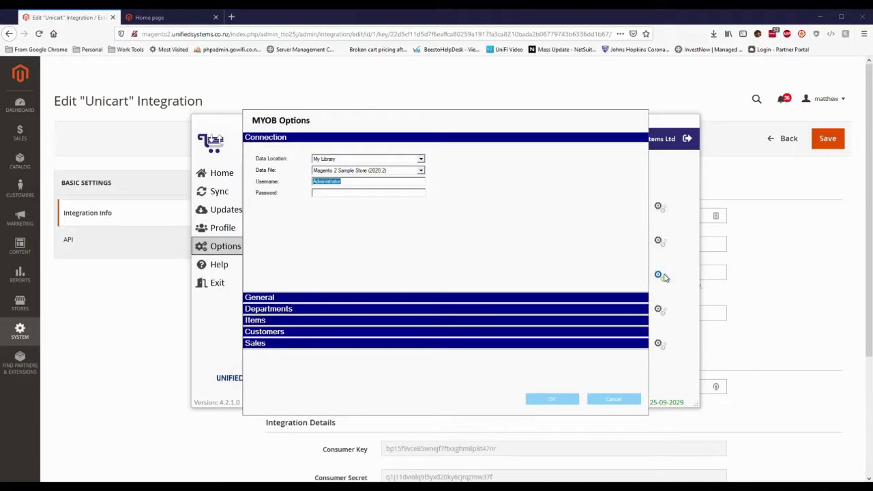
left_click(391, 333)
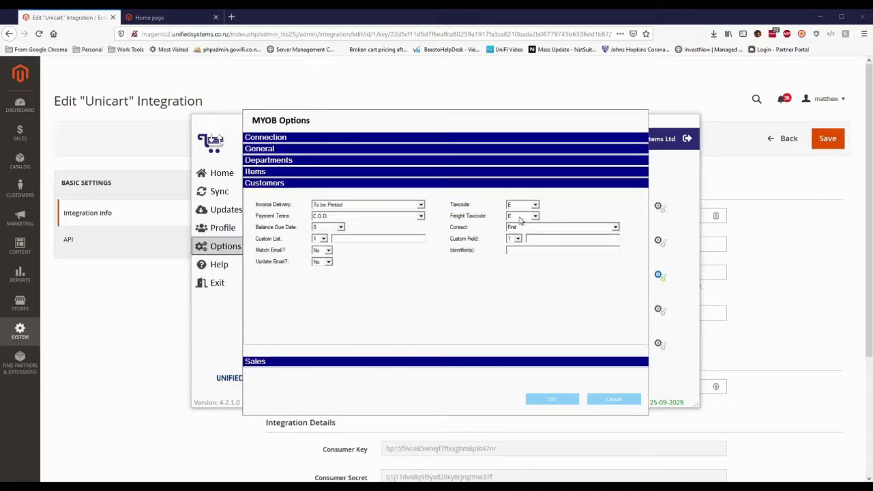
left_click(535, 205)
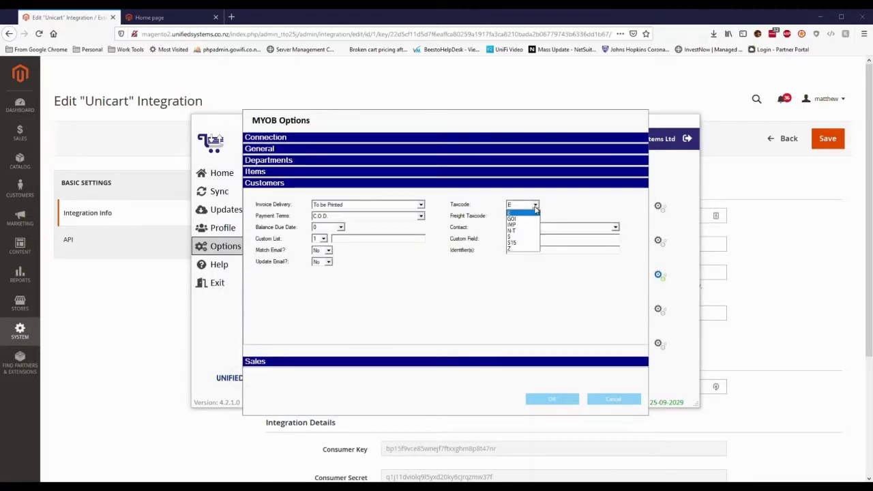
left_click(529, 244)
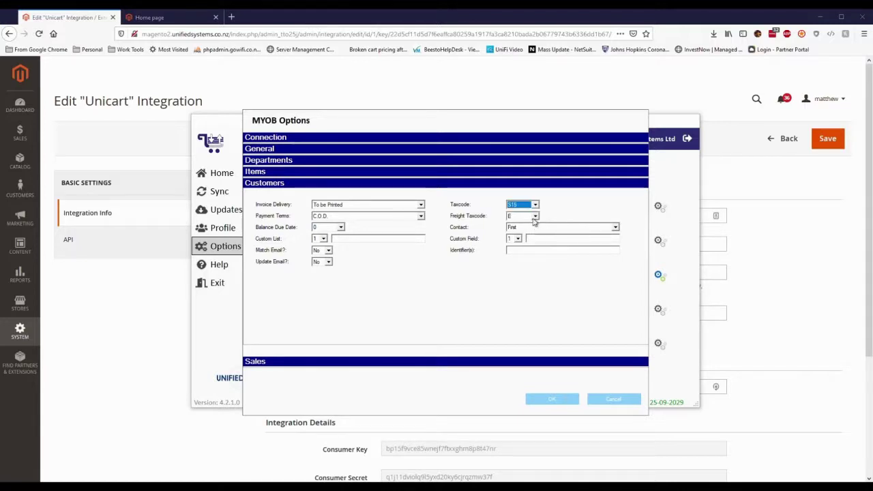
left_click(535, 216)
left_click(524, 258)
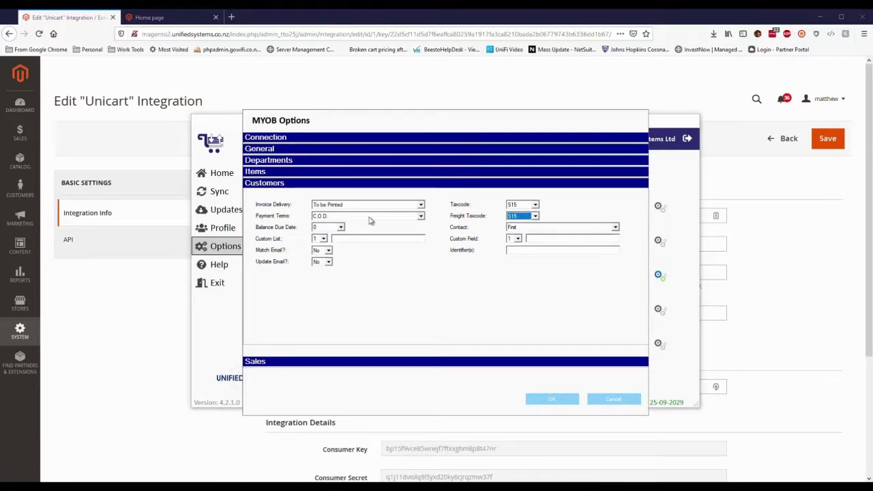
left_click(421, 361)
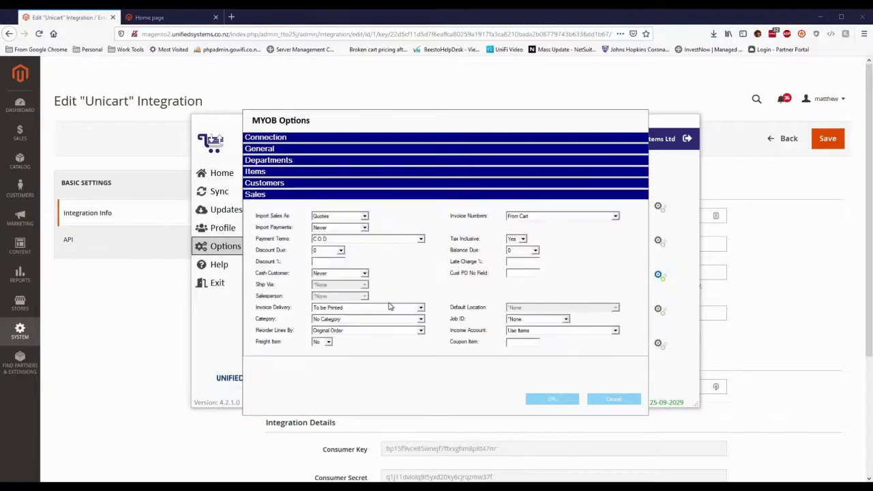
Step: Set Import Sales As to Orders and accept the MYOB options
left_click(354, 219)
left_click(345, 232)
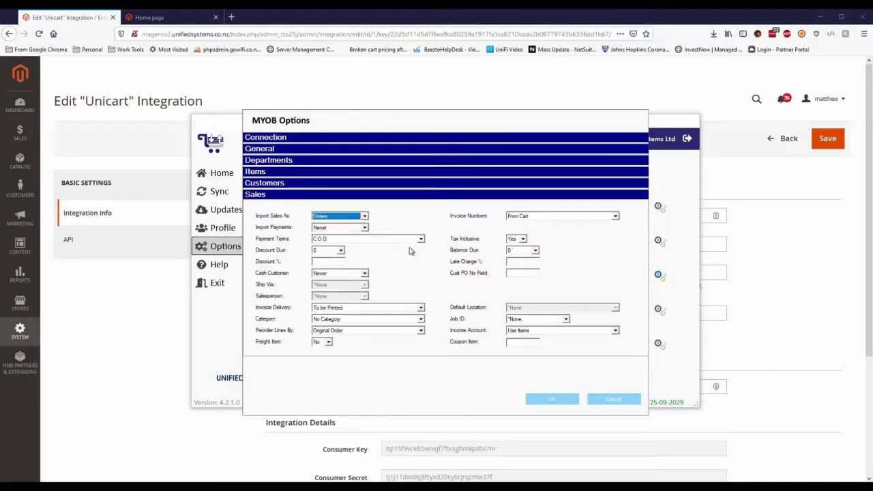
left_click(556, 401)
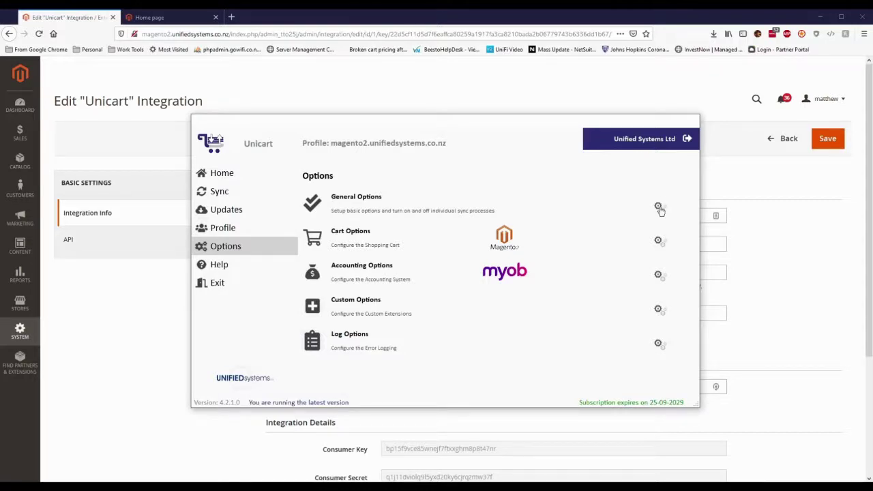
Step: Enter vendor country New Zealand, currency NZD and temp path R:\, and enable Multiuser Warning
left_click(659, 207)
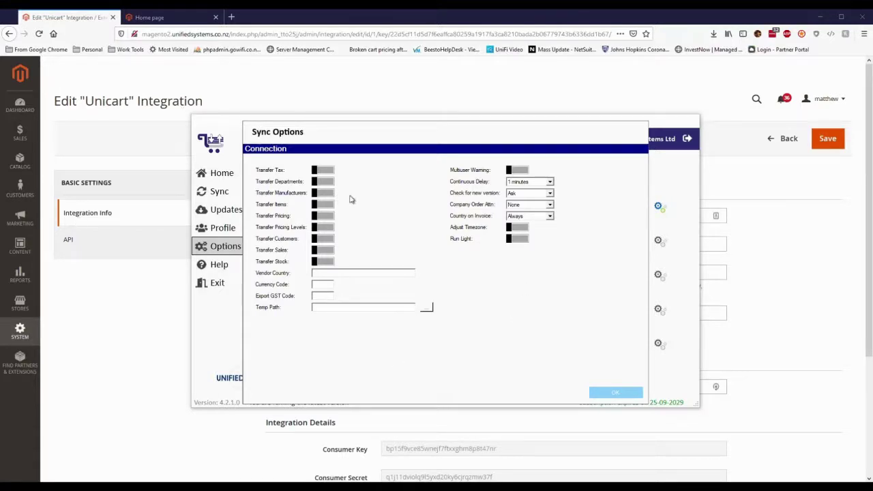
left_click(366, 273)
type("New")
type(" Zealand")
type("NZD")
type("R:\\")
left_click(525, 171)
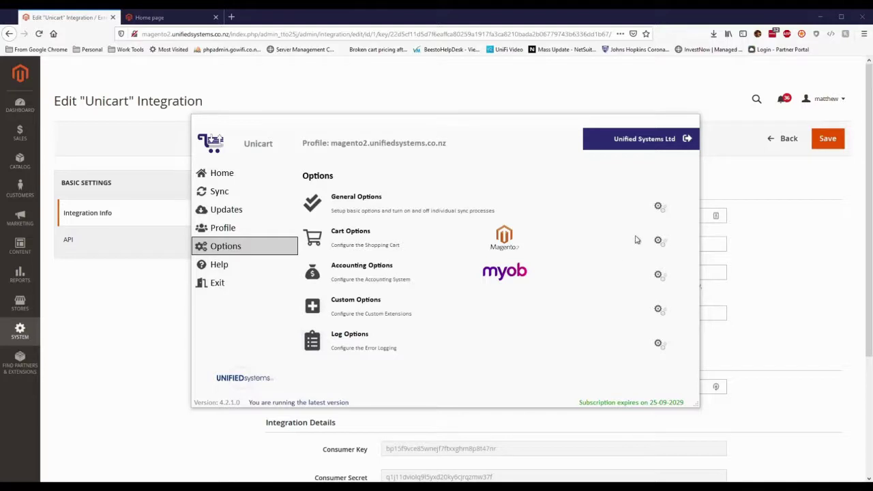
Step: Switch on Transfer Departments in the general sync options and save them
left_click(663, 212)
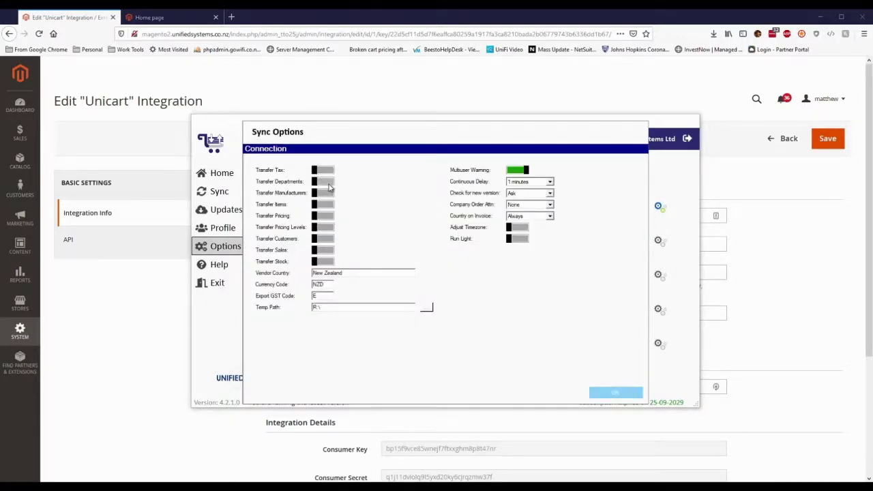
left_click(328, 182)
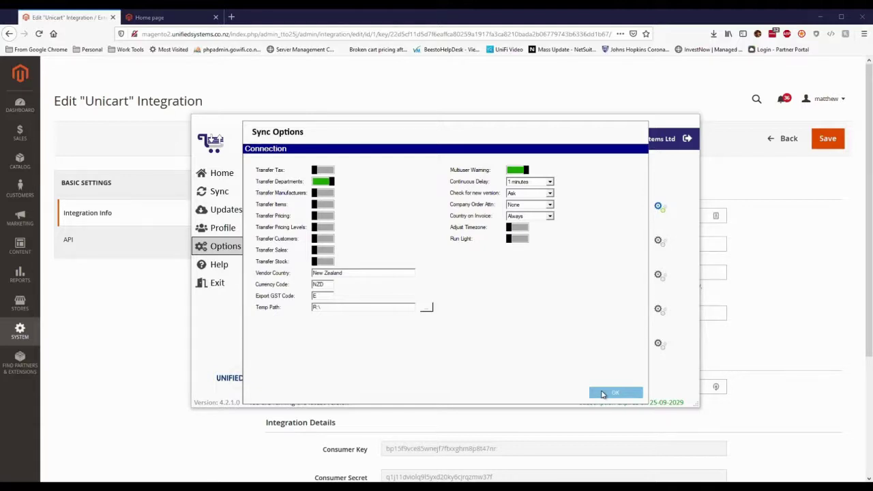
left_click(602, 394)
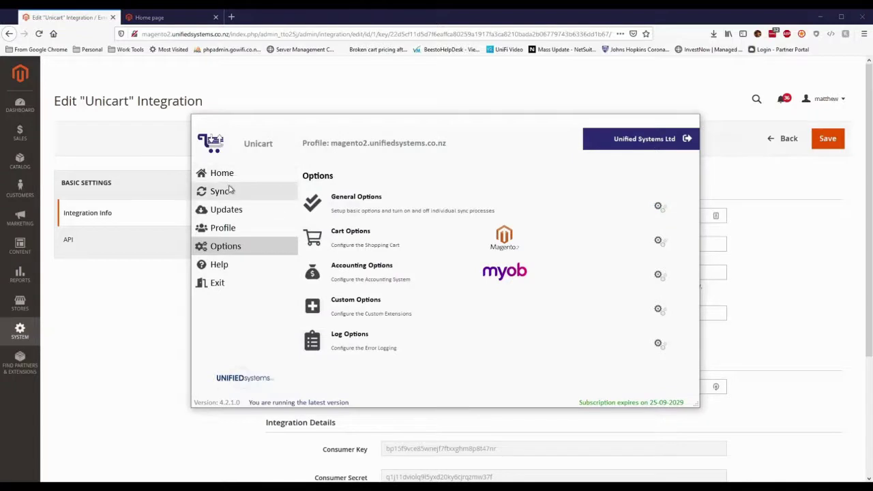
Step: Run a full sync past the lock file warning, then close the Unicart window
left_click(223, 191)
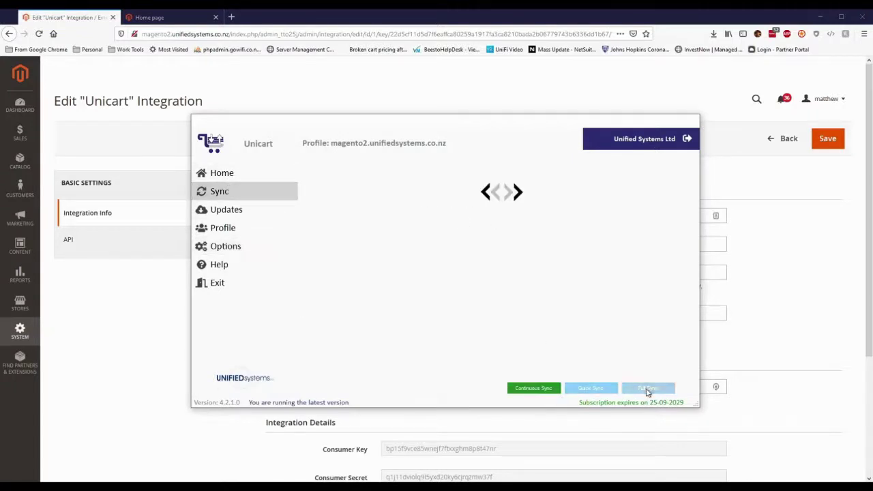
left_click(647, 390)
left_click(464, 282)
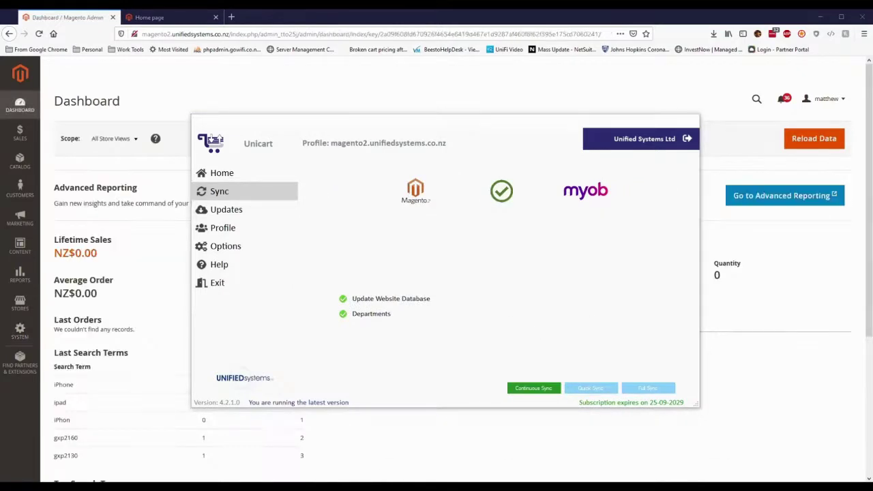
left_click(270, 72)
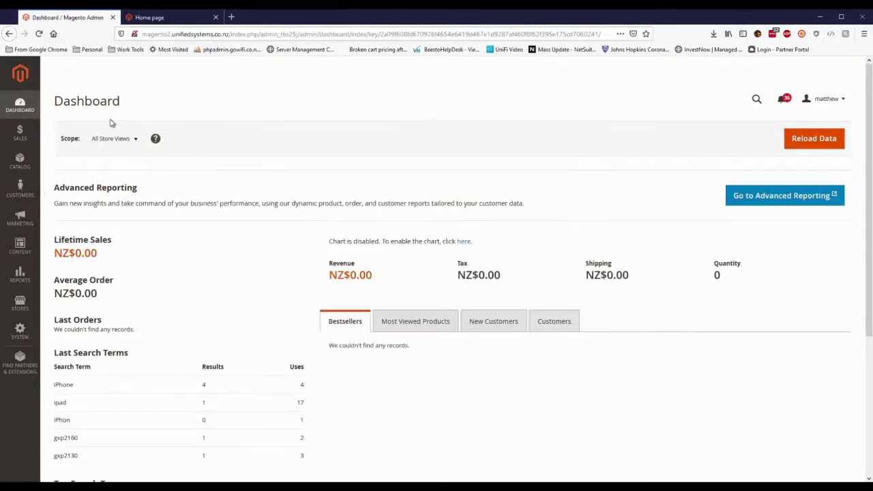
Step: Check the synced Tablet, iPhone and Android categories in Magento, then return to MYOB AccountRight
left_click(23, 163)
left_click(71, 129)
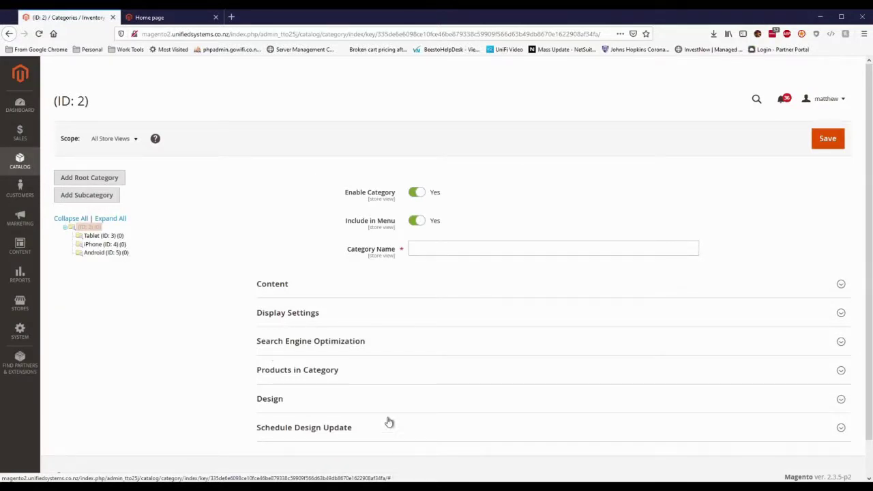
key("alt+Tab")
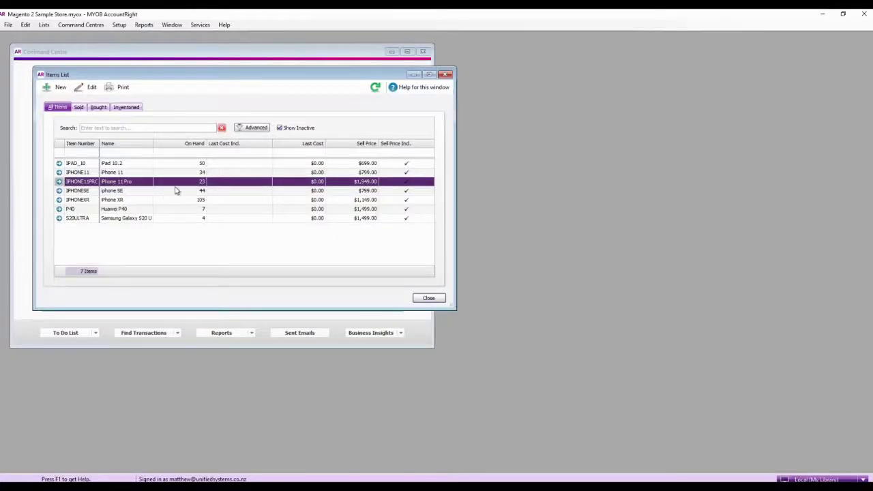
Step: Give the IPHONE11PRO item the Website Category Mobile Phones and save it
double_click(176, 181)
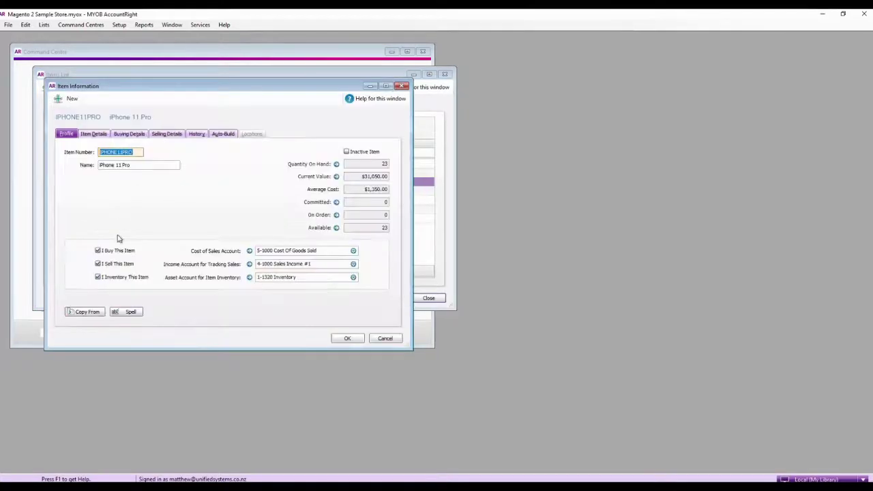
left_click(94, 134)
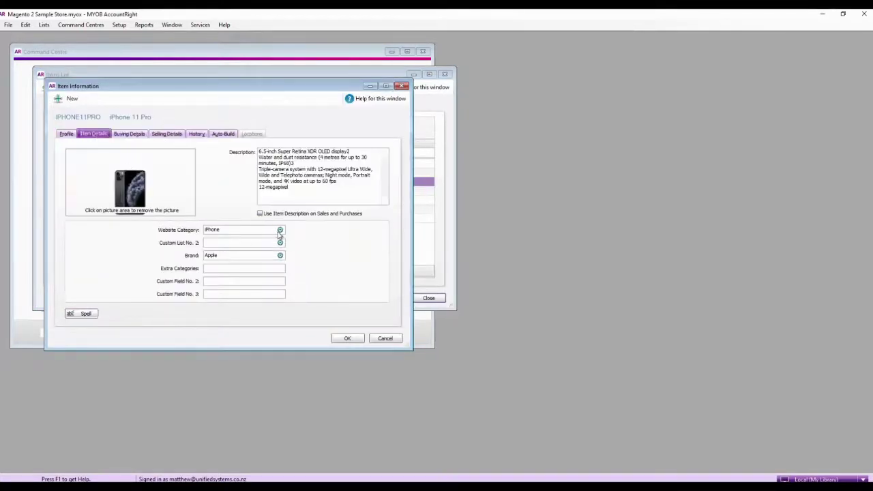
left_click(279, 230)
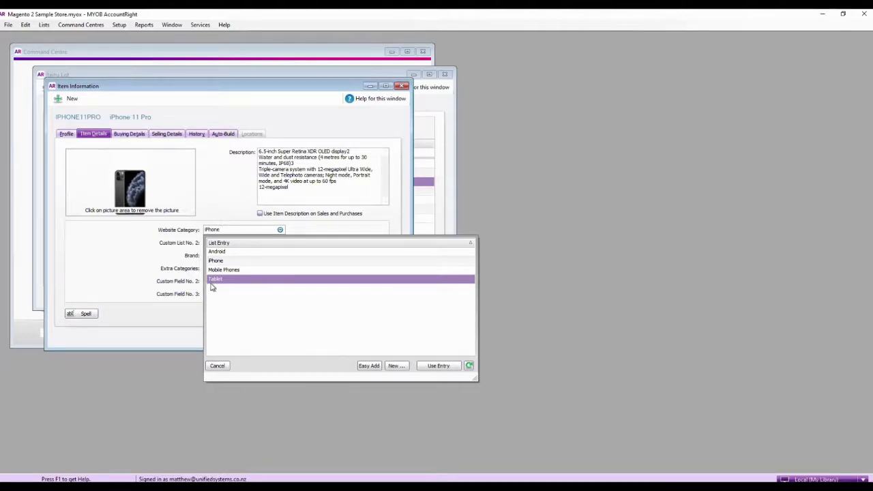
double_click(238, 270)
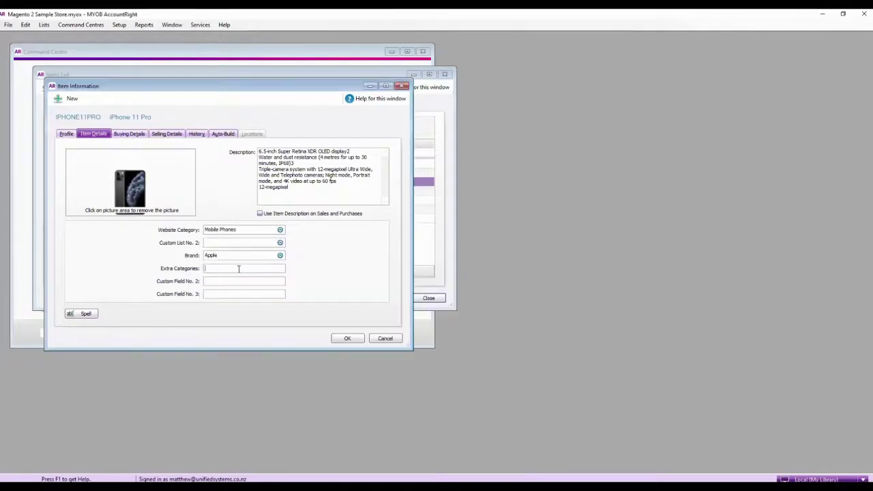
left_click(353, 341)
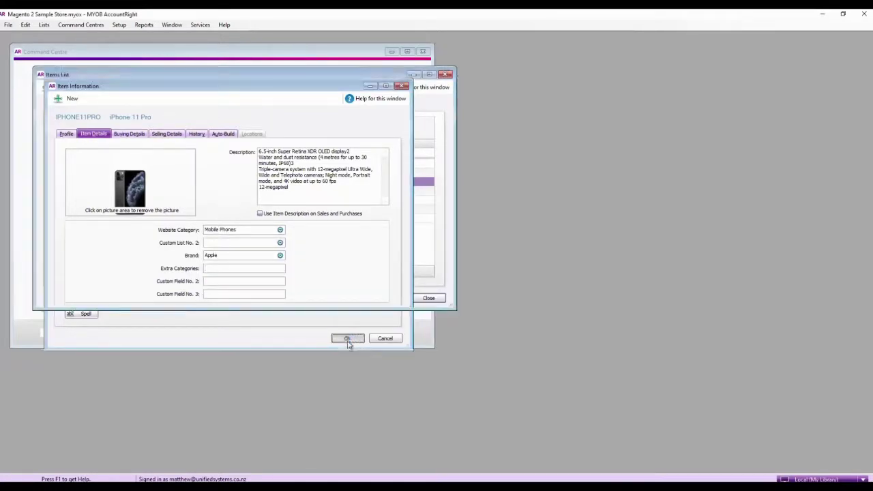
key("alt+Tab")
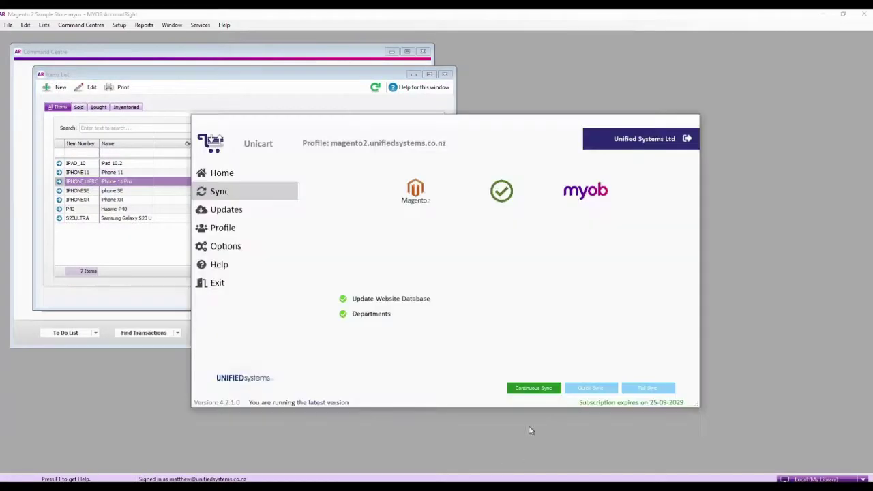
Step: Run another Unicart full sync, then return to the Magento Categories page in Chrome
left_click(641, 387)
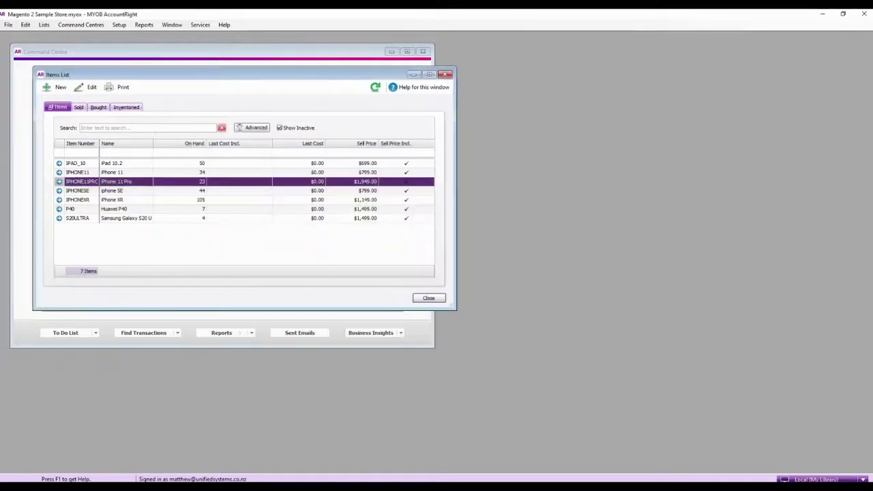
mouse_move(76, 486)
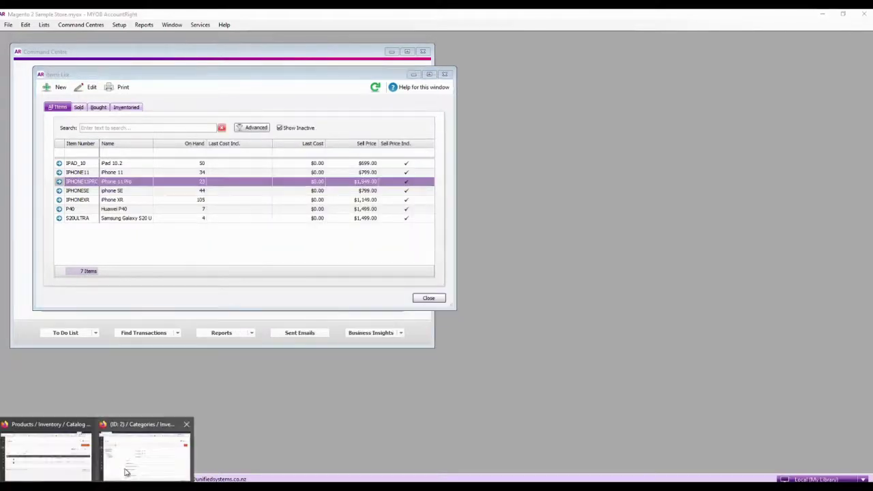
left_click(127, 467)
Step: Reload the categories page and move iPhone and Android under Mobile Phones, confirming each move
right_click(256, 351)
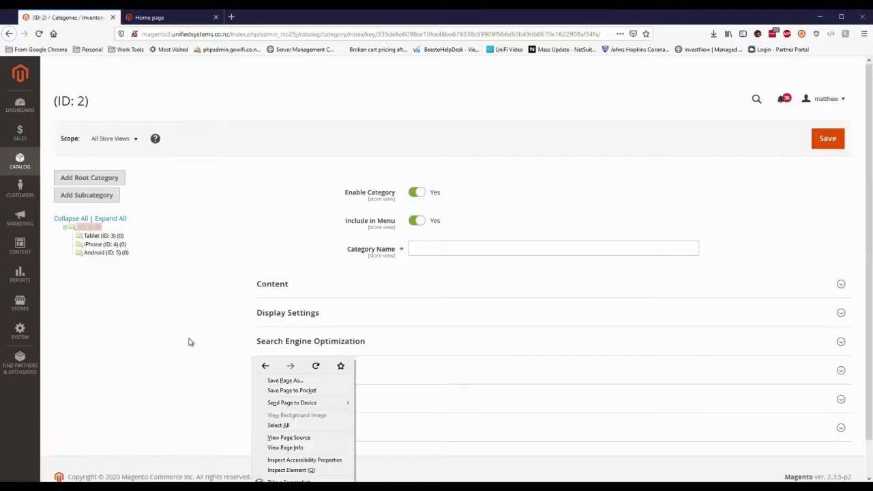
left_click(316, 368)
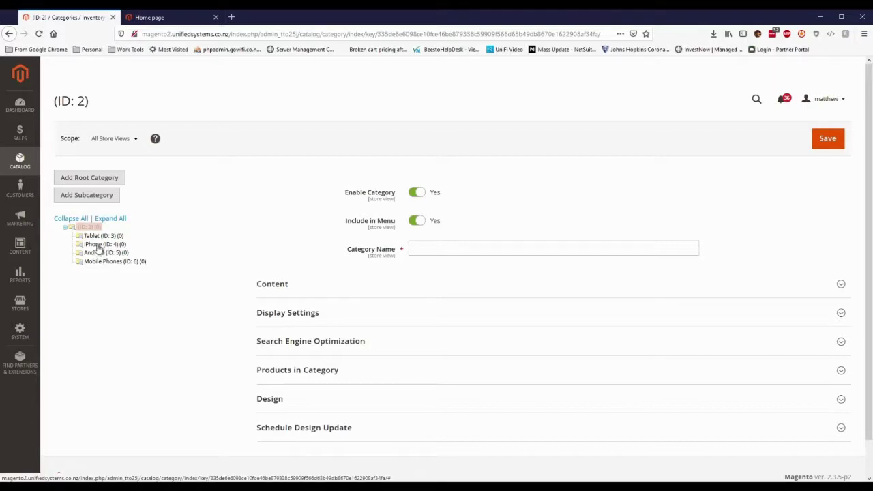
left_click_drag(96, 245, 113, 265)
left_click(515, 176)
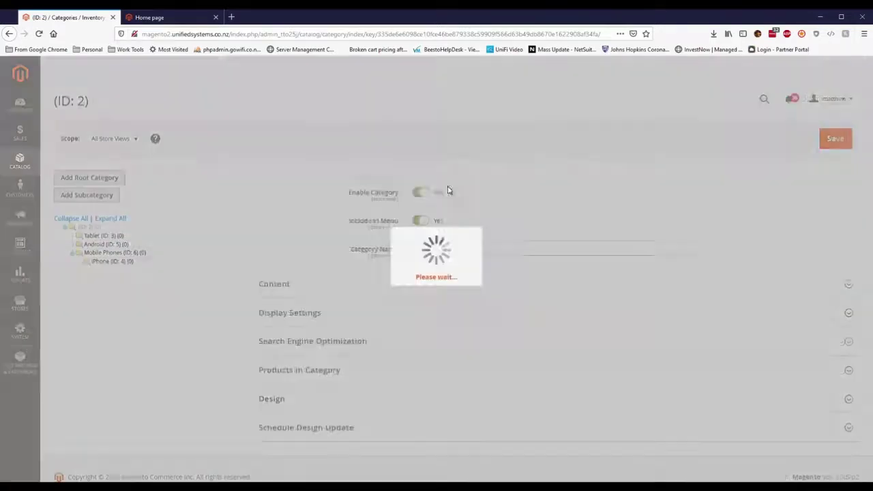
left_click_drag(109, 278, 118, 293)
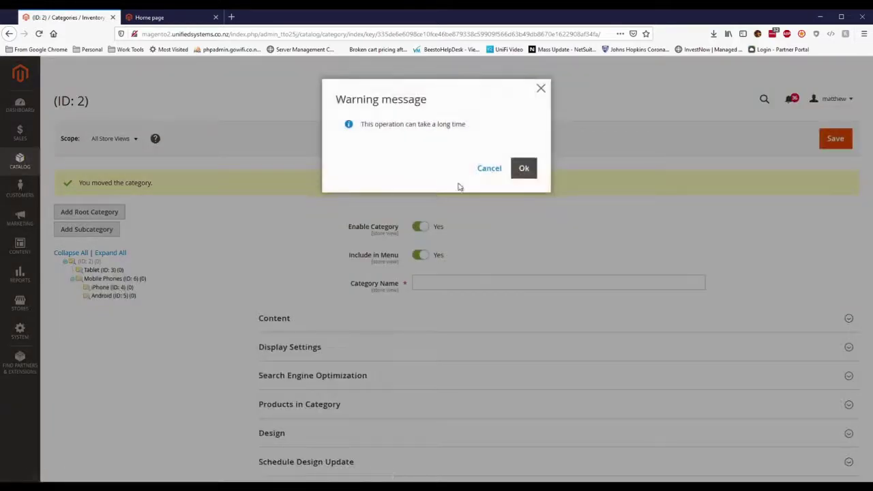
left_click(516, 171)
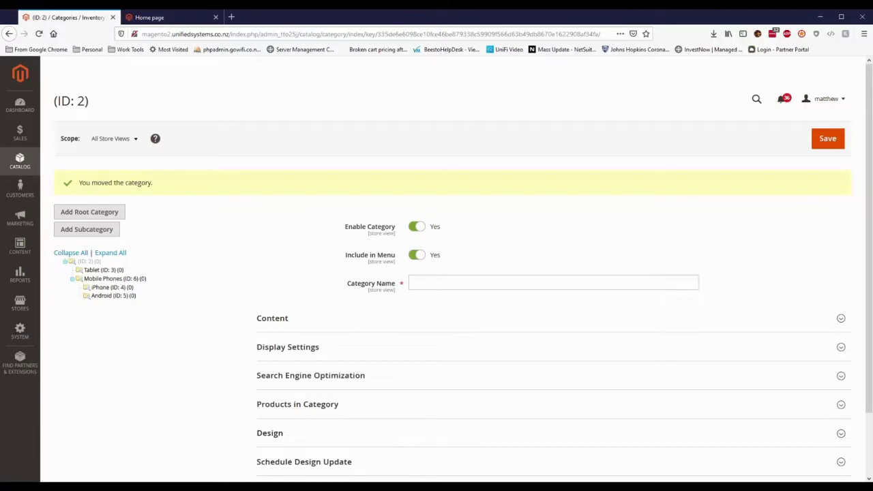
Step: Change iPhone 11 Pro's Website Category from Mobile Phones to iPhone, save, and close the Items List
left_click(410, 450)
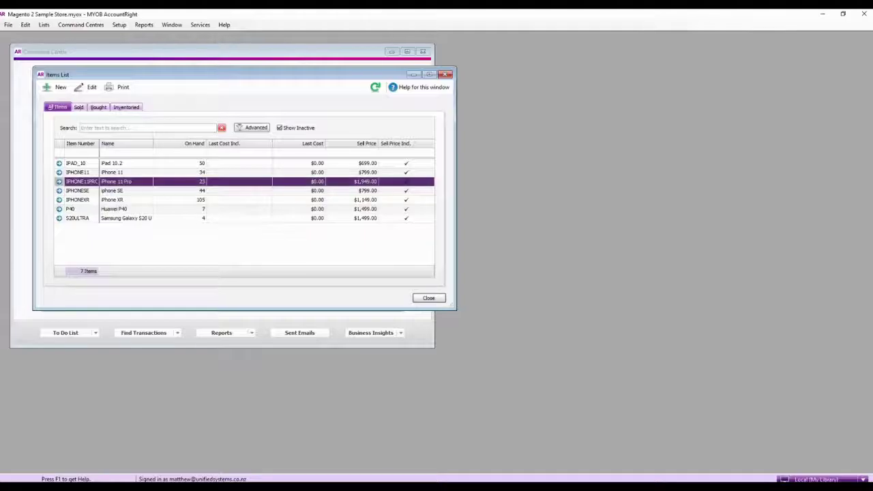
double_click(153, 182)
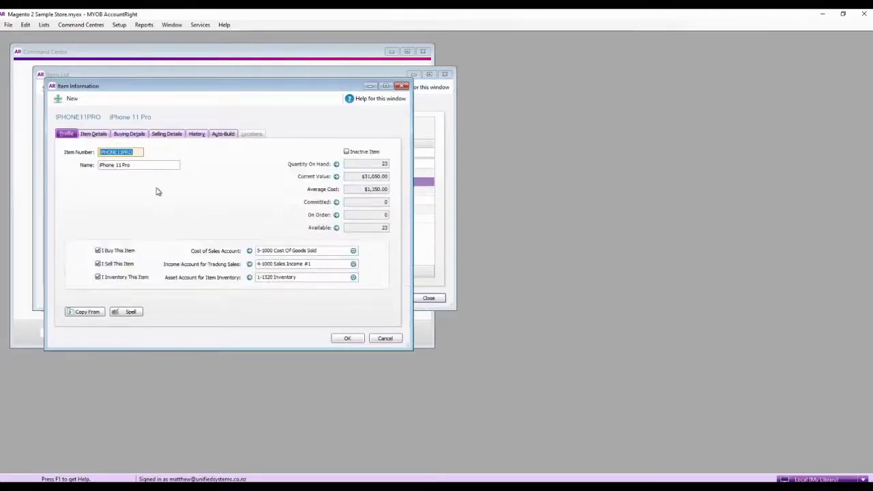
left_click(104, 135)
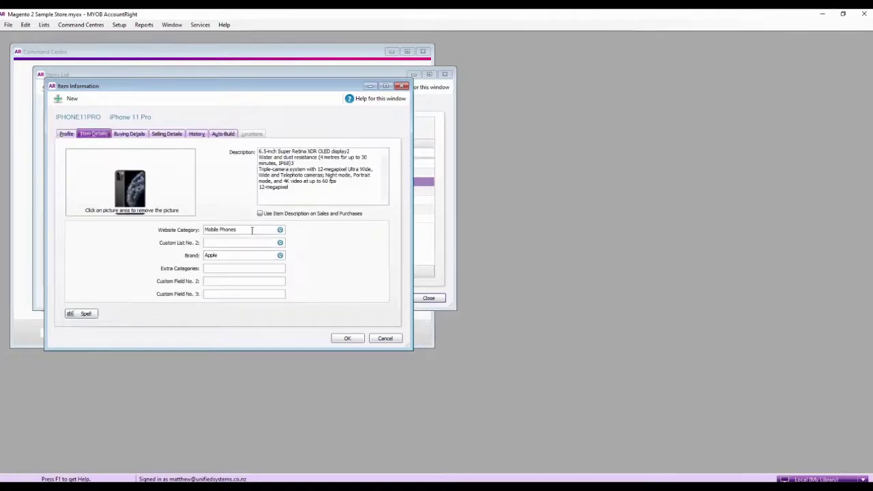
left_click(280, 230)
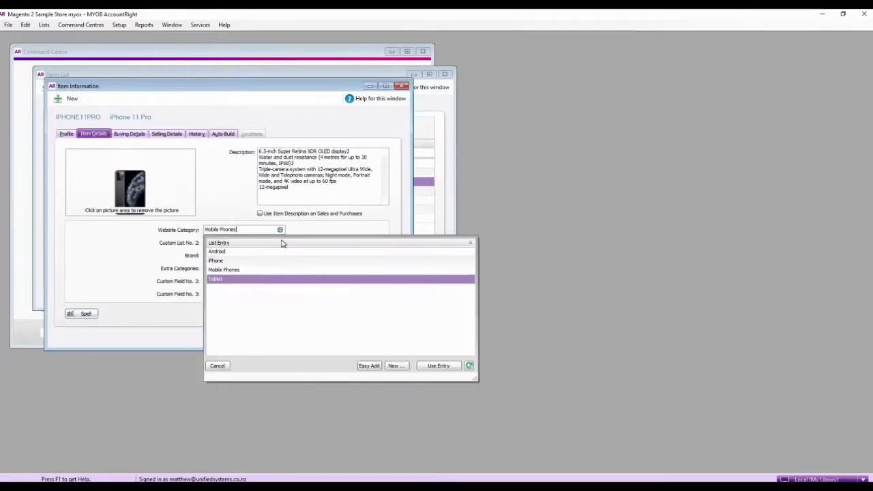
double_click(231, 262)
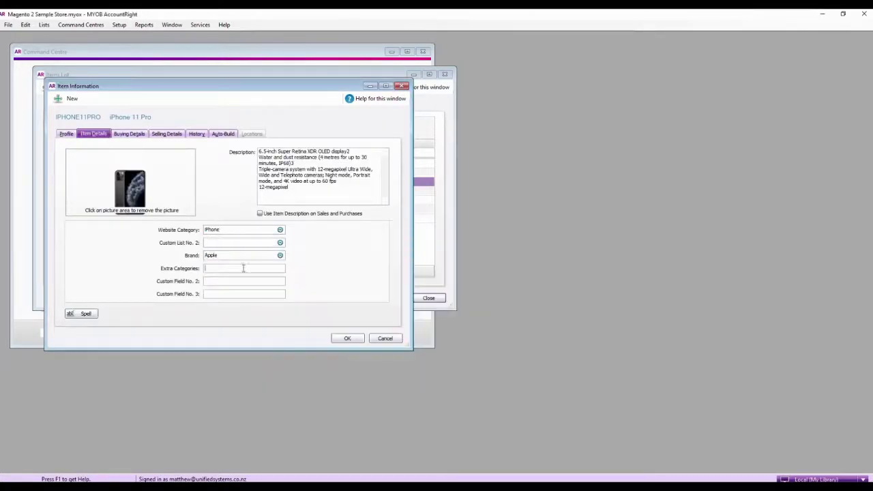
left_click(344, 338)
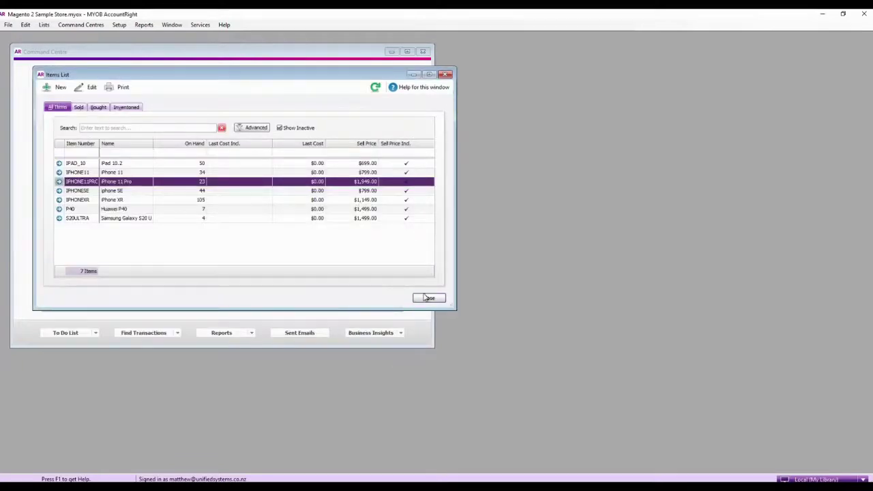
left_click(429, 298)
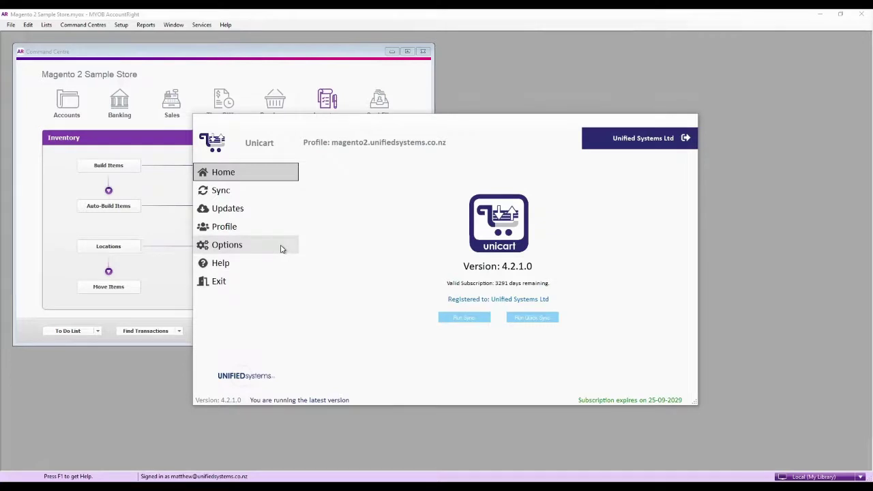
Step: Turn on Transfer Items in Unicart's general sync options and confirm
left_click(282, 248)
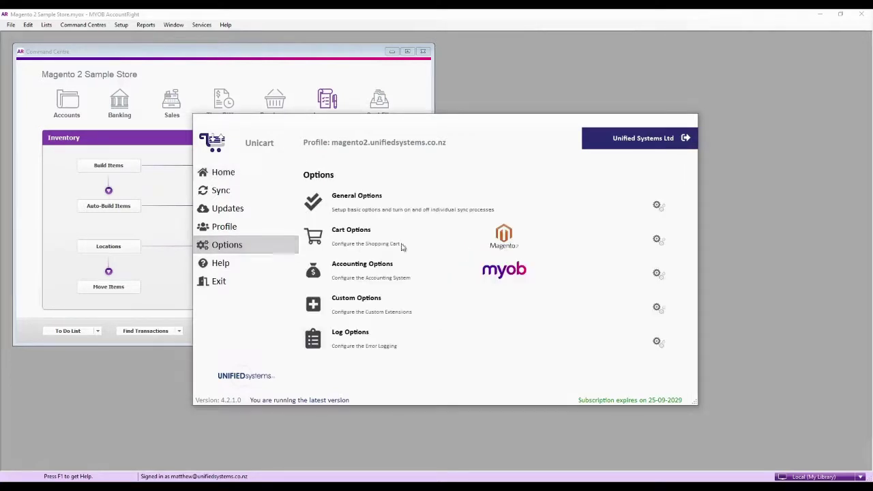
left_click(657, 205)
left_click(327, 204)
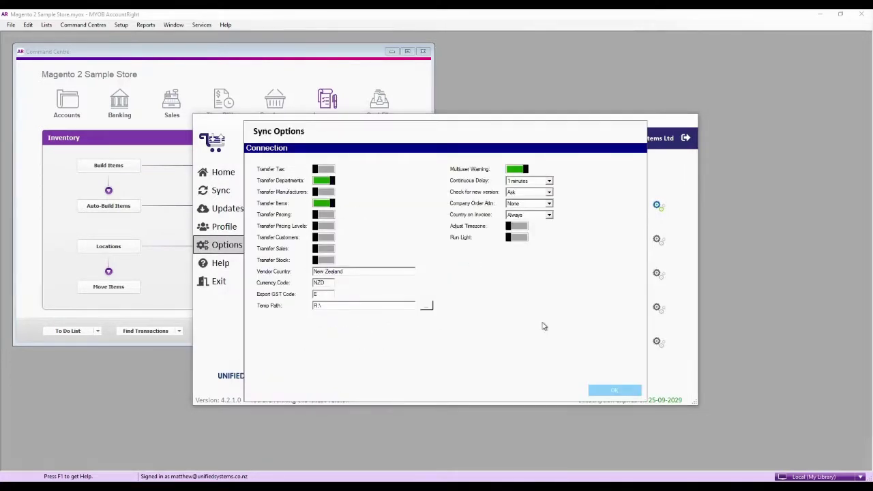
left_click(600, 392)
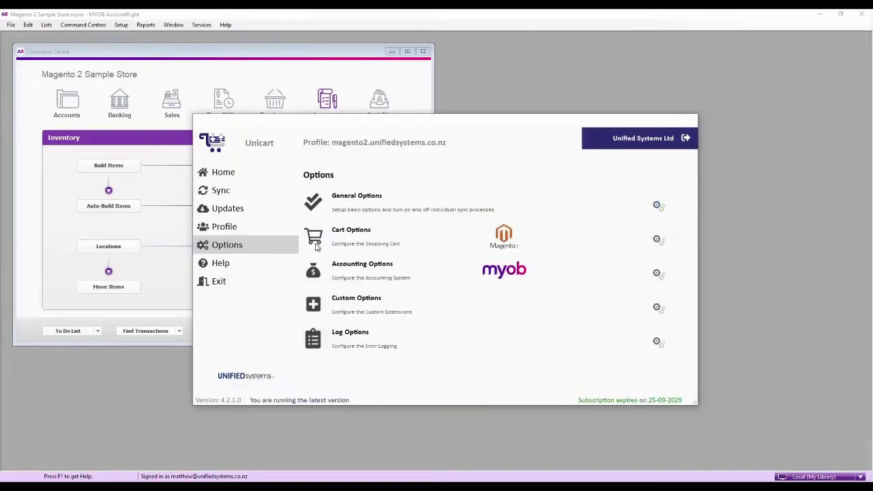
Step: Run a full sync covering website database, departments and all 7 items
left_click(268, 198)
left_click(660, 389)
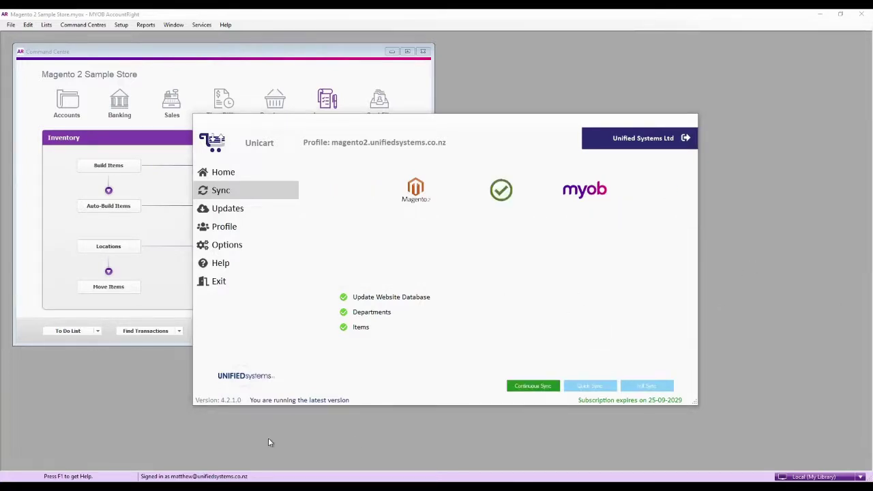
mouse_move(99, 489)
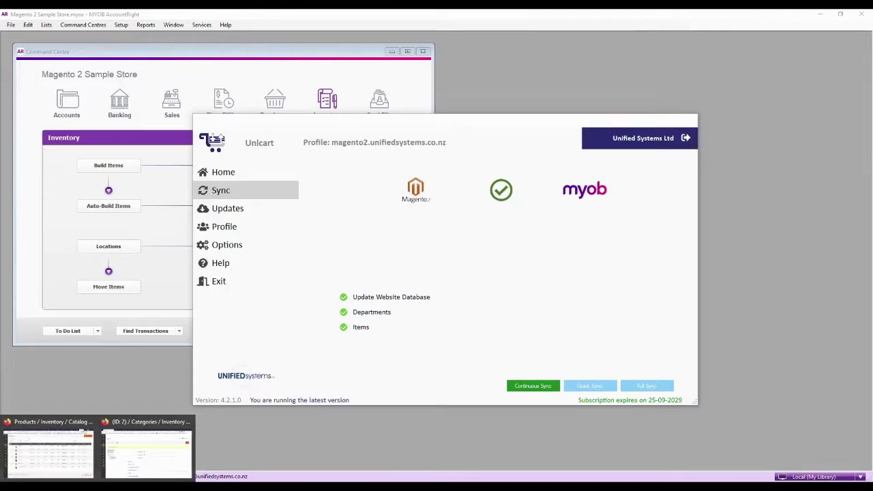
Step: Review the 7 synced products in Magento's Catalog > Products grid, then open the Luma storefront home page
left_click(150, 454)
left_click(32, 159)
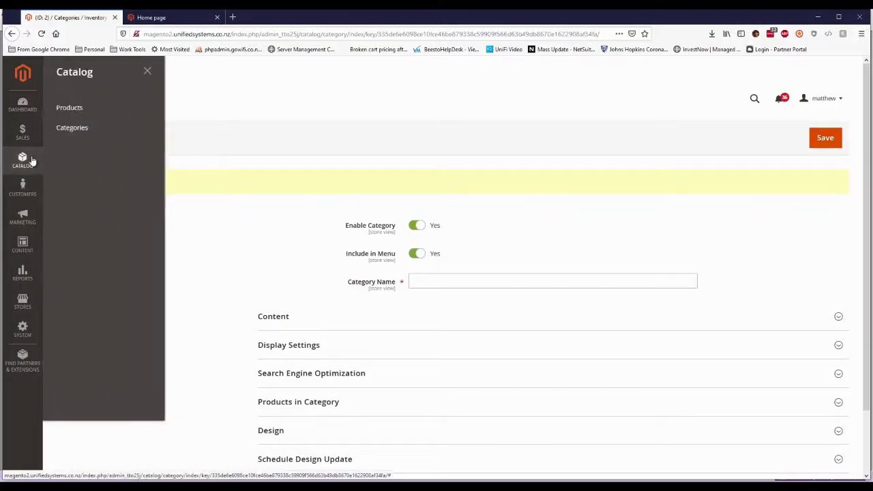
left_click(90, 110)
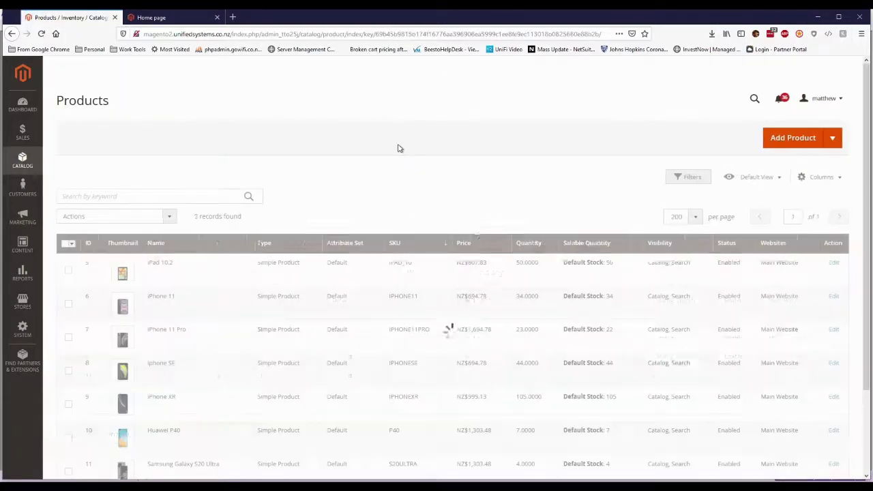
scroll(407, 156, "down", 2)
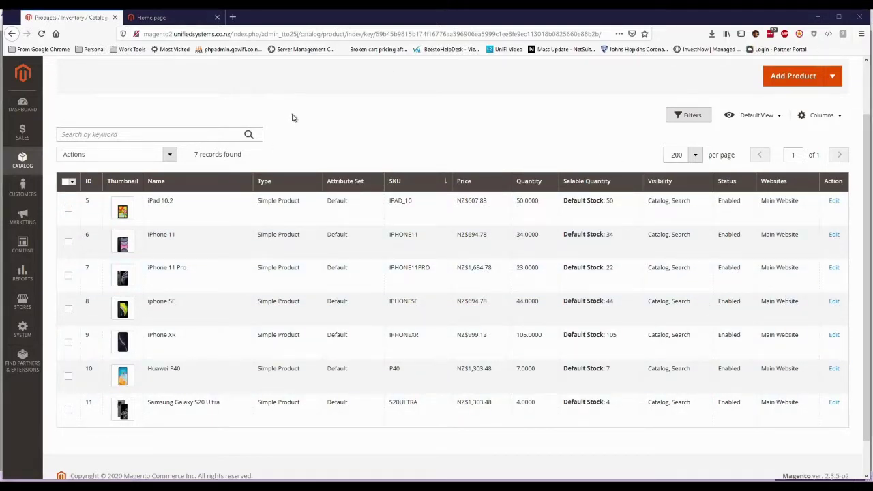
left_click(181, 17)
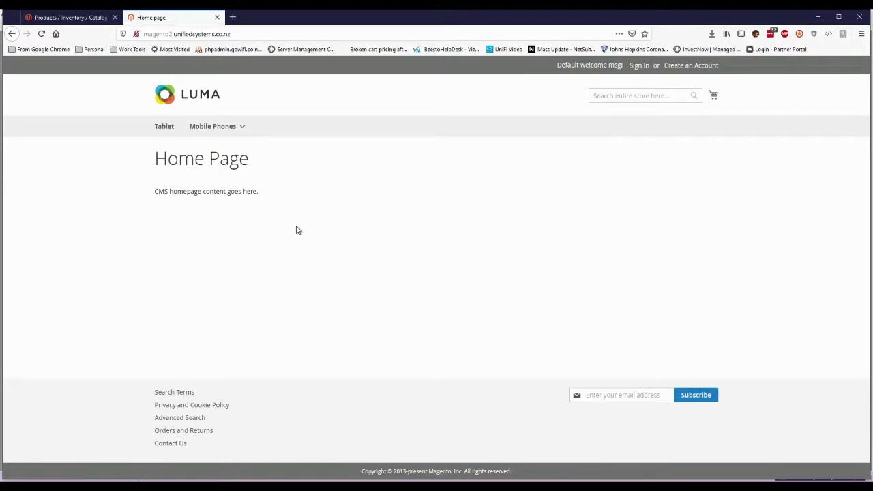
Step: Add one iPhone 11 Pro ($1,694.78) from the iPhone category to the cart and proceed to checkout
mouse_move(214, 130)
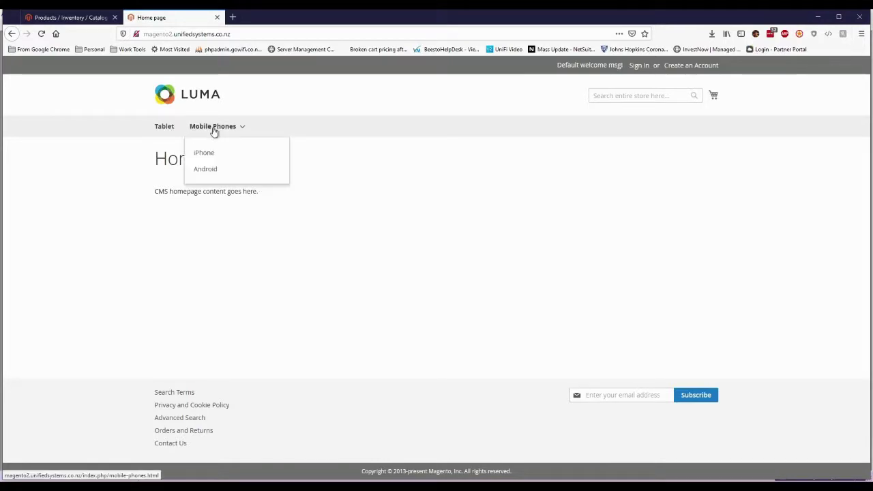
left_click(204, 154)
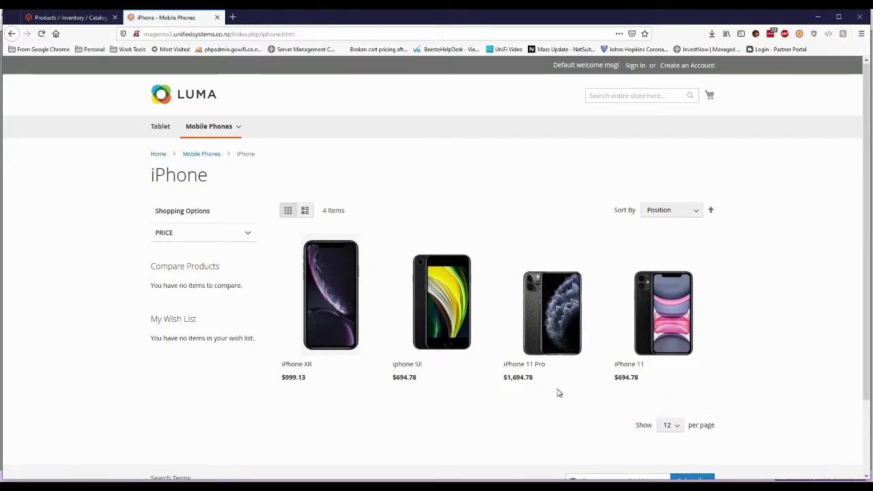
left_click(535, 402)
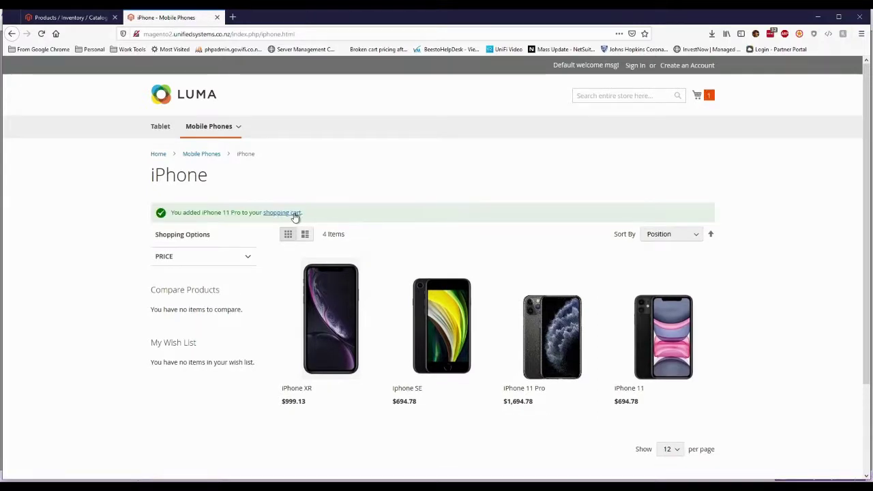
left_click(294, 213)
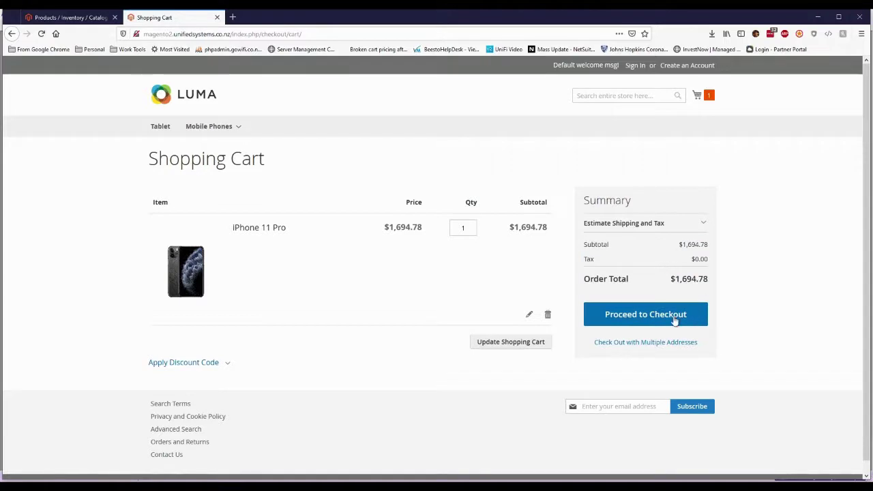
left_click(661, 316)
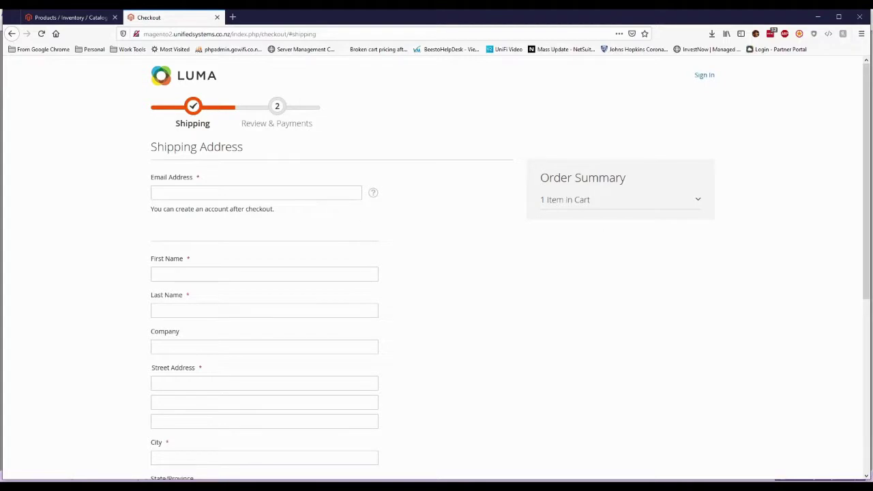
Step: Fill in the guest's e-mail, first and last name, and street address on the shipping form
left_click(340, 192)
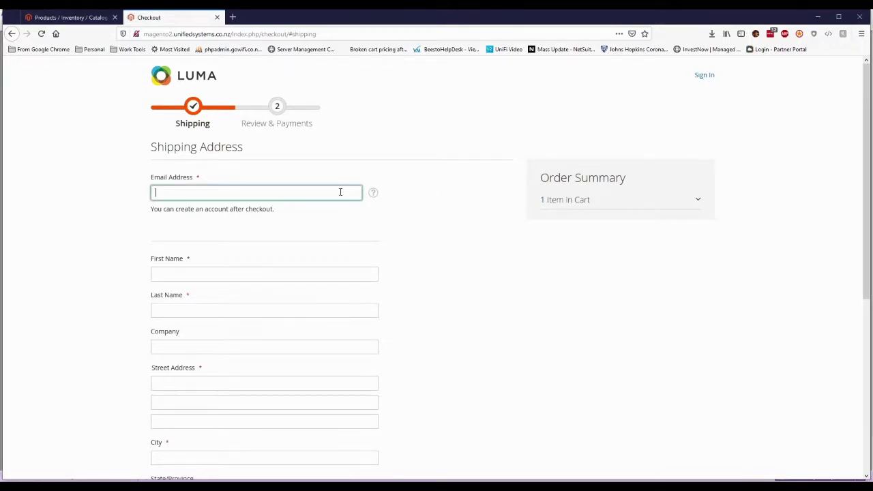
type("test@e")
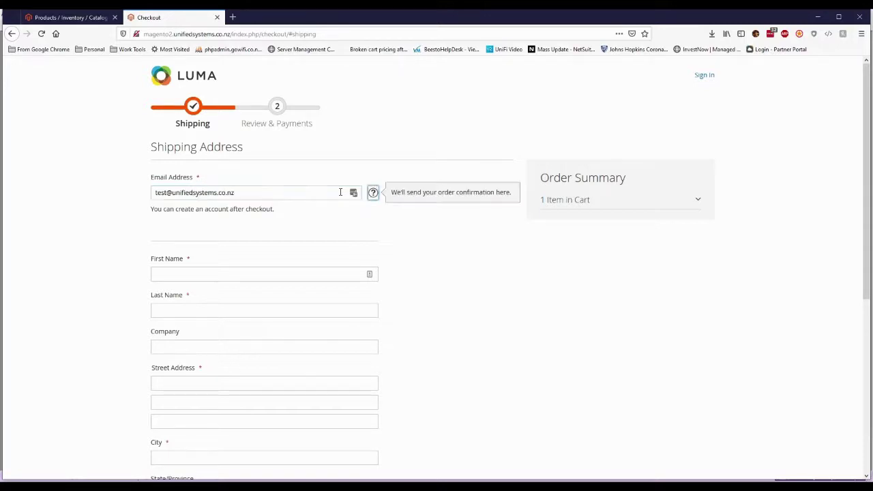
key("Tab")
type("M")
key("BackSpace")
type("Sally")
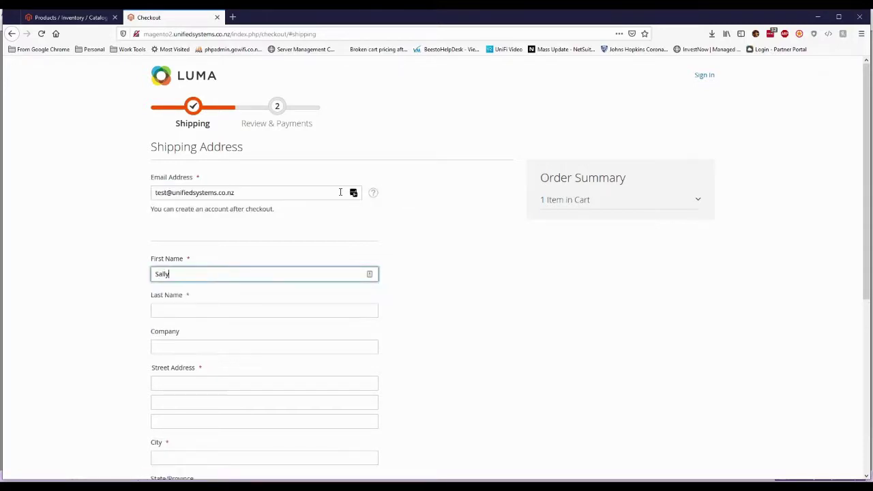
key("Tab")
type("Sample")
key("Tab")
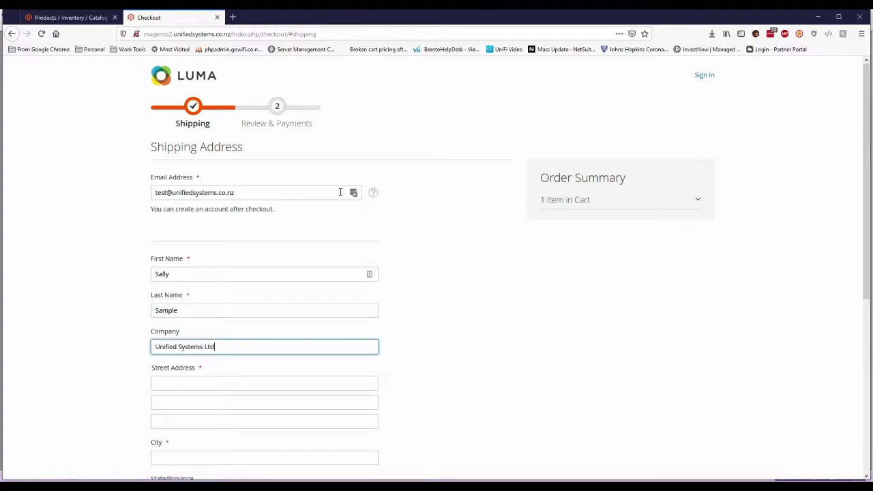
key("Tab")
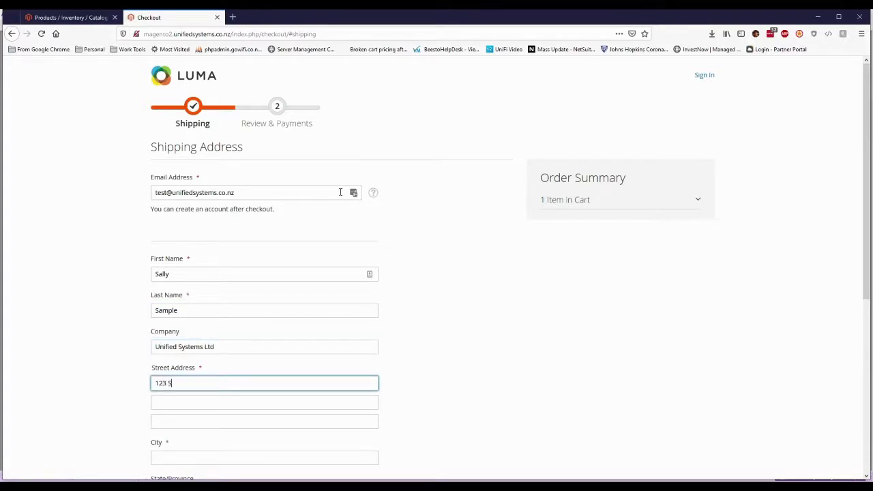
type("123 Sample Street")
key("Tab")
key("Tab")
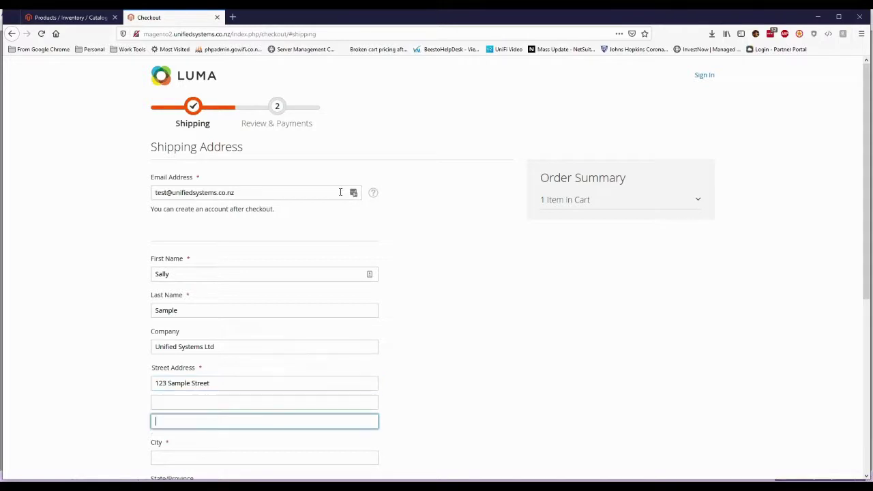
key("Tab")
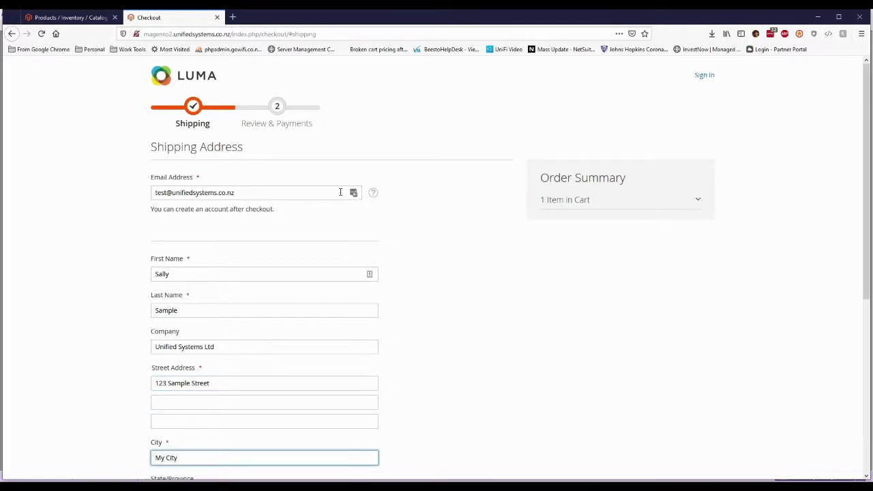
Step: Add the postal code and phone number, then pay by Check / Money order and place the order
scroll(268, 230, "down", 5)
left_click(212, 316)
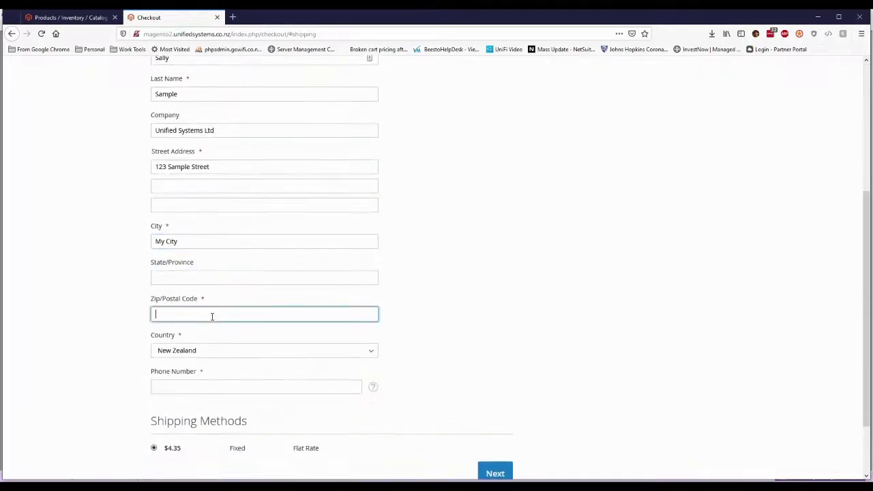
type("1234")
left_click(225, 385)
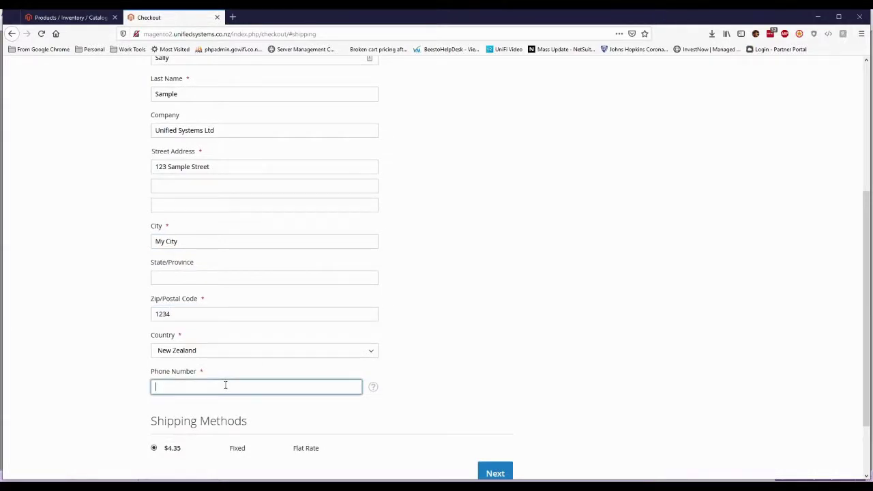
type("12345678")
scroll(419, 403, "down", 2)
left_click(501, 408)
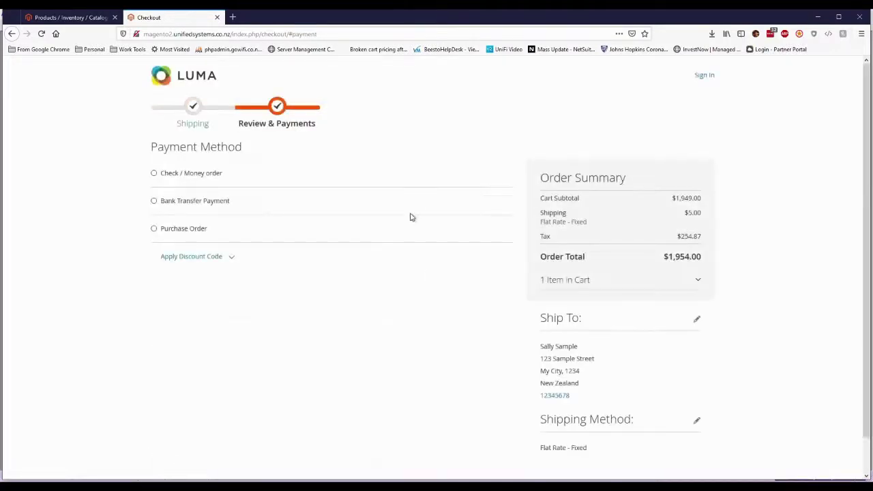
left_click(154, 175)
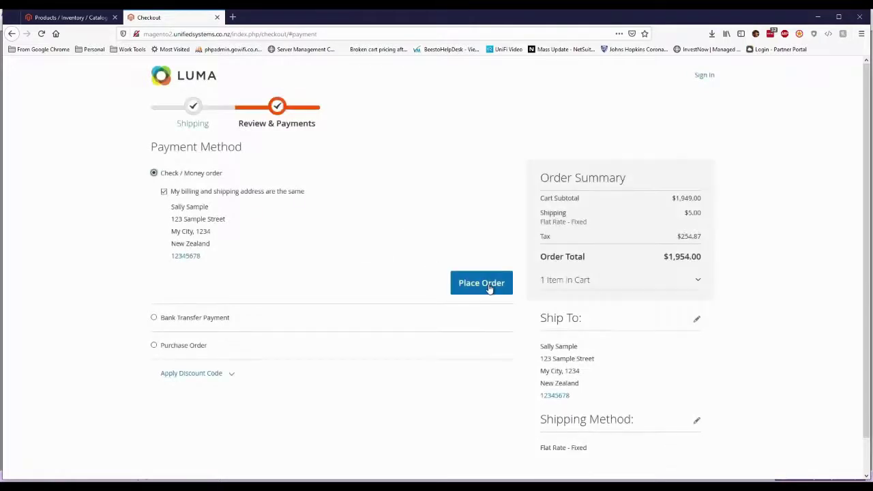
left_click(489, 288)
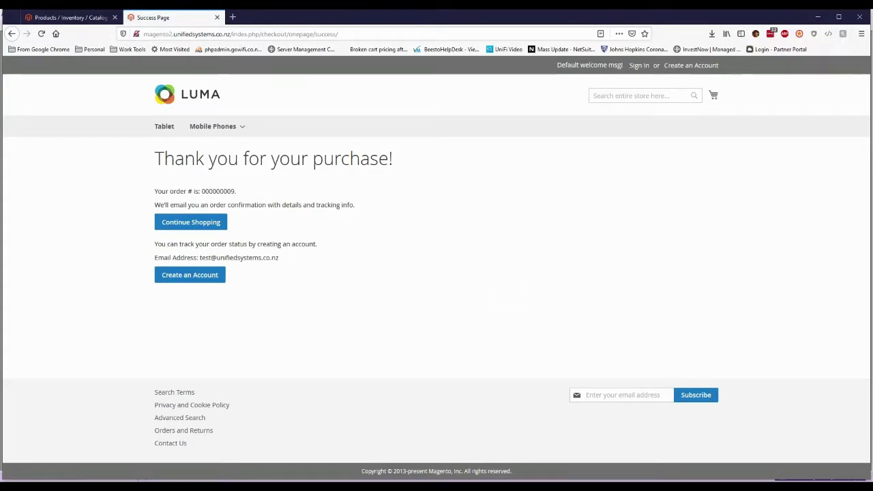
left_click(68, 17)
left_click(32, 193)
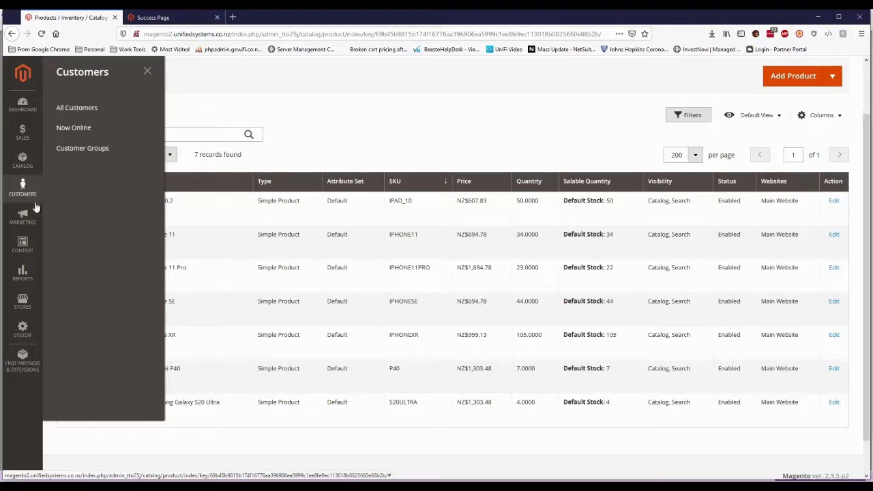
left_click(13, 164)
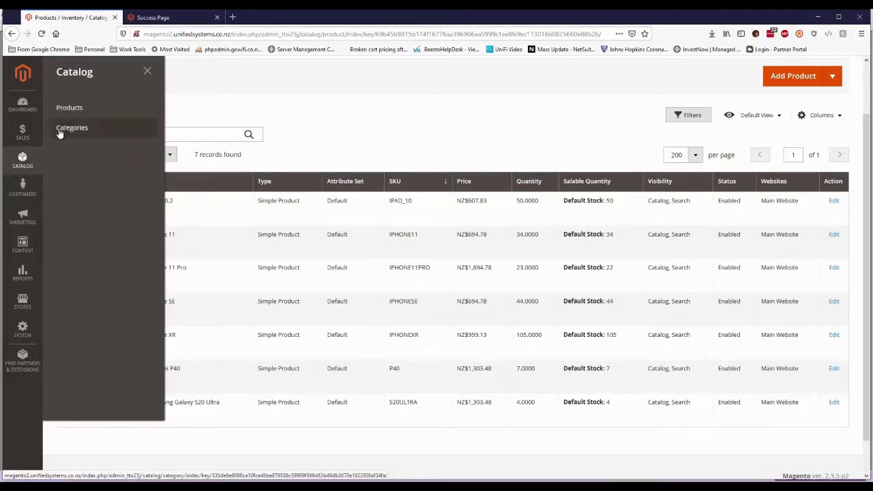
left_click(30, 140)
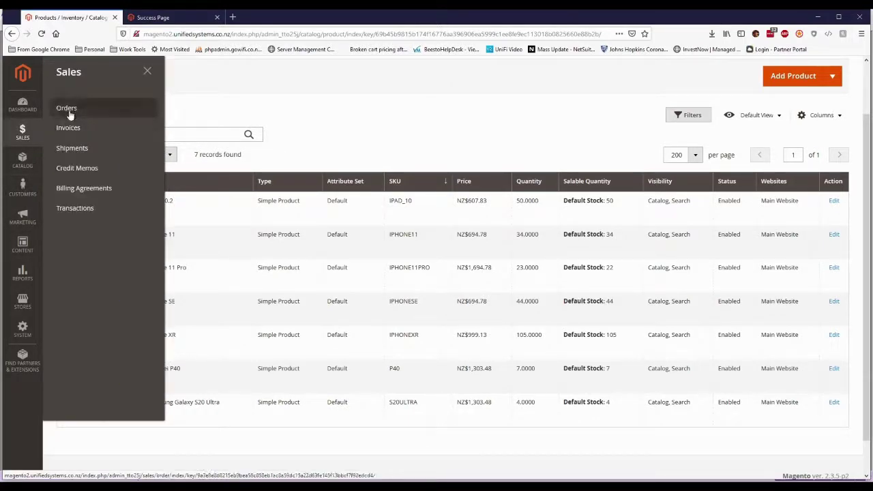
left_click(68, 109)
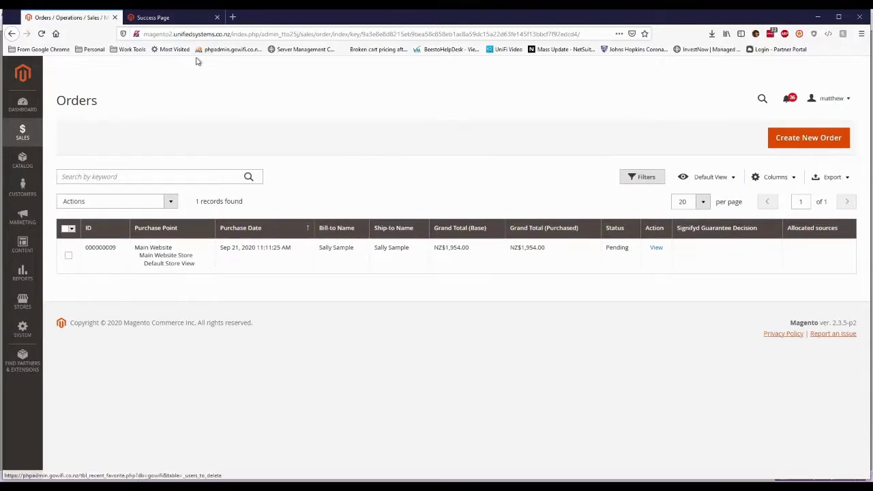
left_click(163, 18)
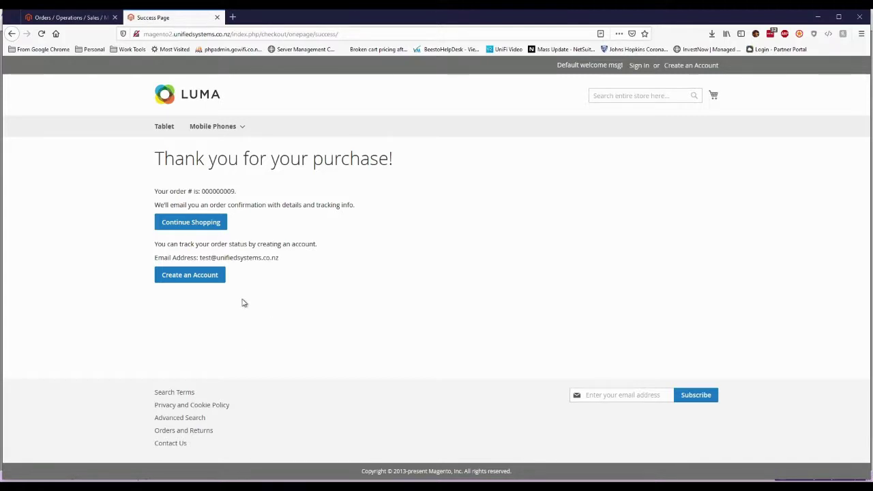
Step: Create a customer account from the order success page, entering and confirming the account password
left_click(186, 276)
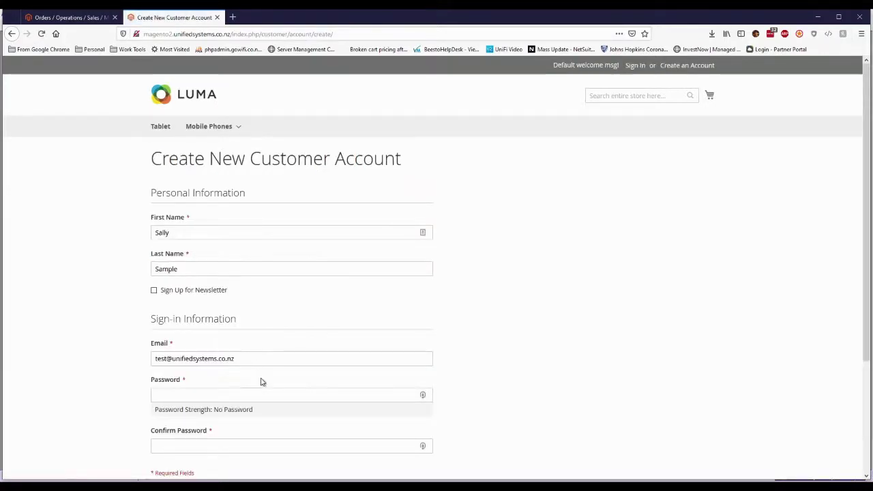
scroll(273, 354, "down", 2)
left_click(281, 334)
type("Pas")
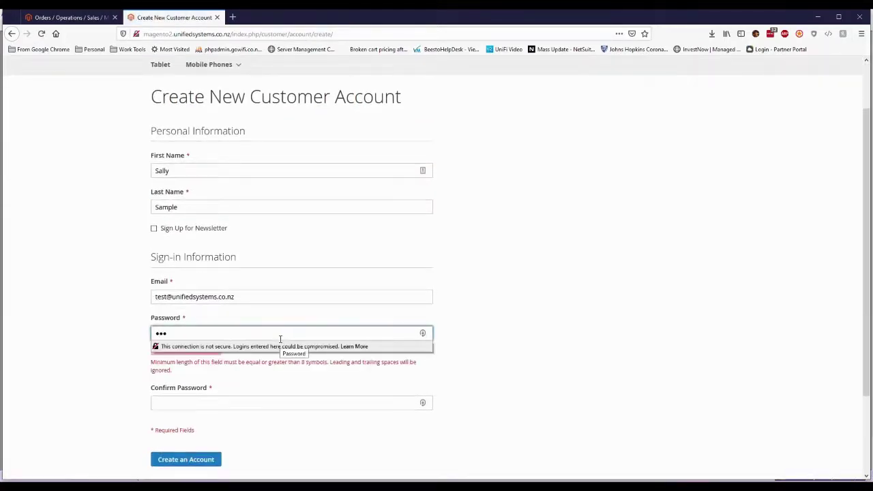
type("sword")
key("Tab")
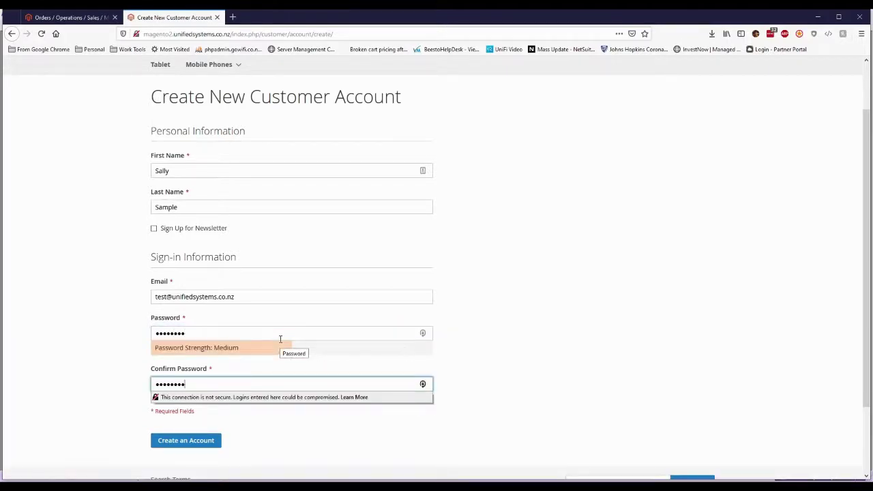
left_click(209, 441)
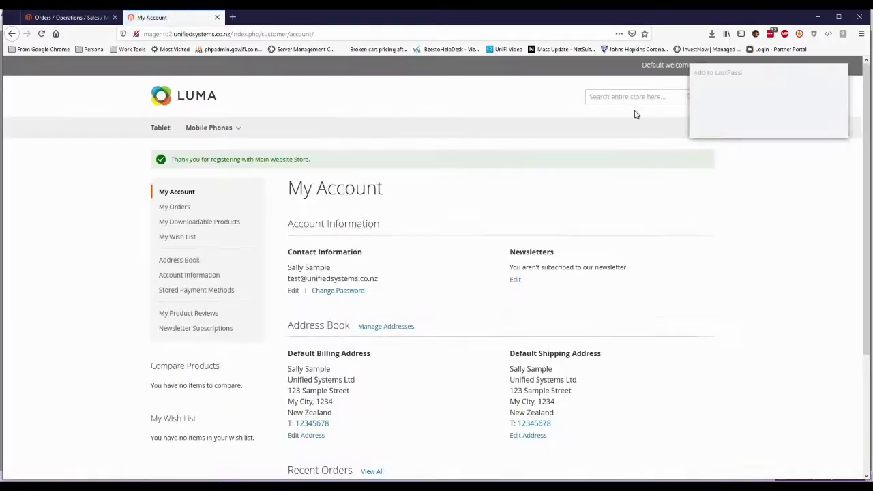
Step: Dismiss the LastPass prompt, check the Pending $1,954.00 order on My Account, then switch to Unicart
left_click(784, 125)
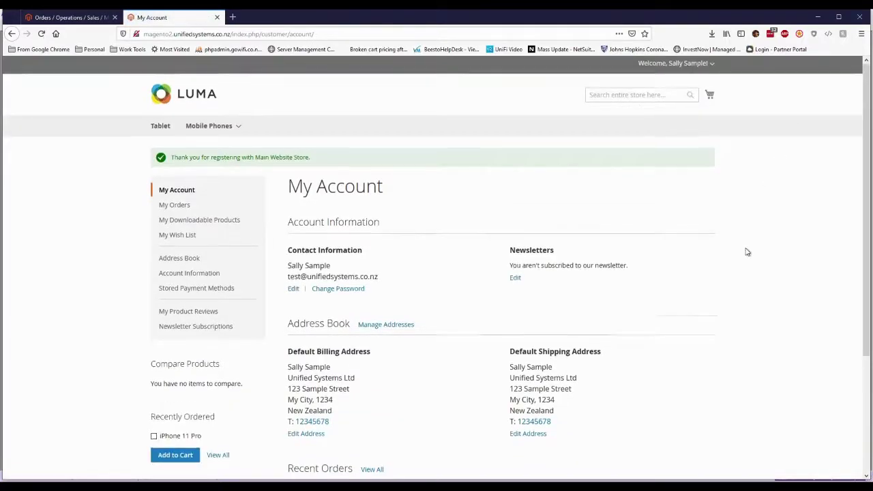
scroll(745, 235, "down", 1)
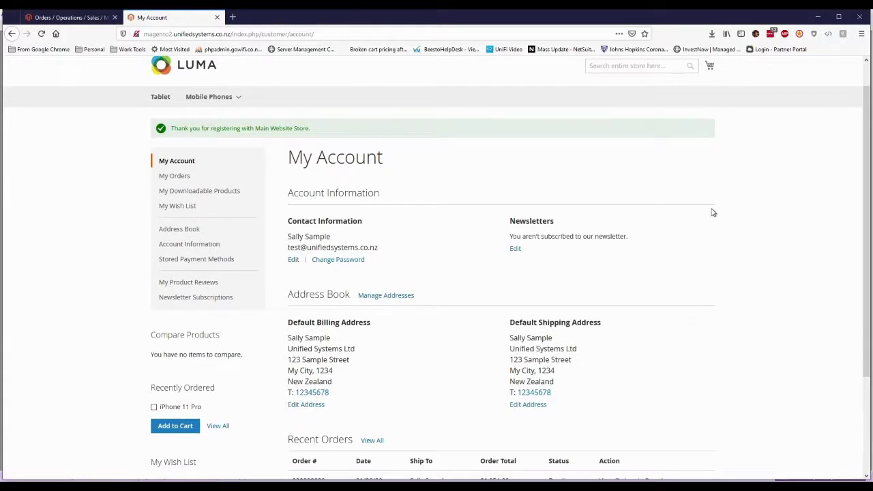
scroll(709, 212, "down", 2)
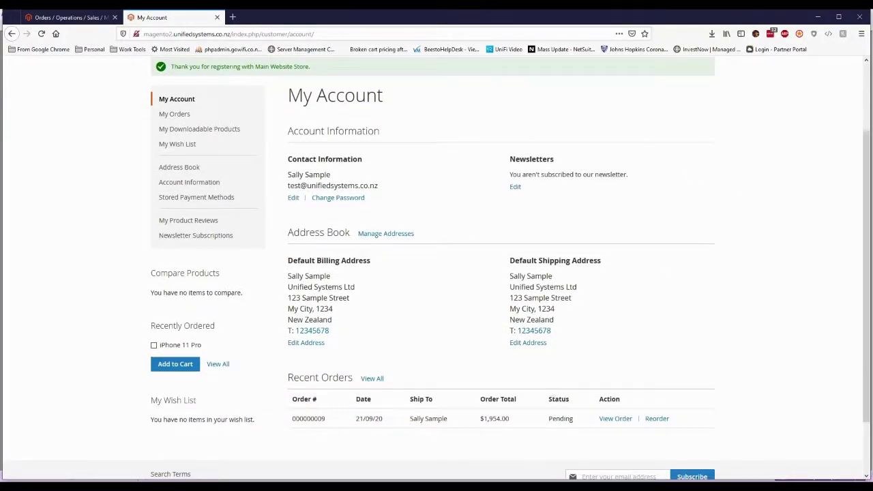
key("alt+Tab")
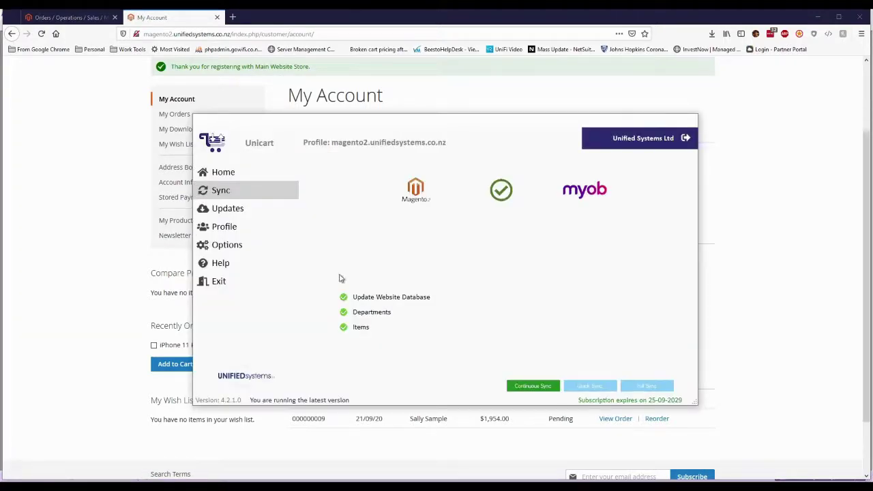
Step: Switch on Transfer Customers in Unicart's General Options and save the options
left_click(268, 247)
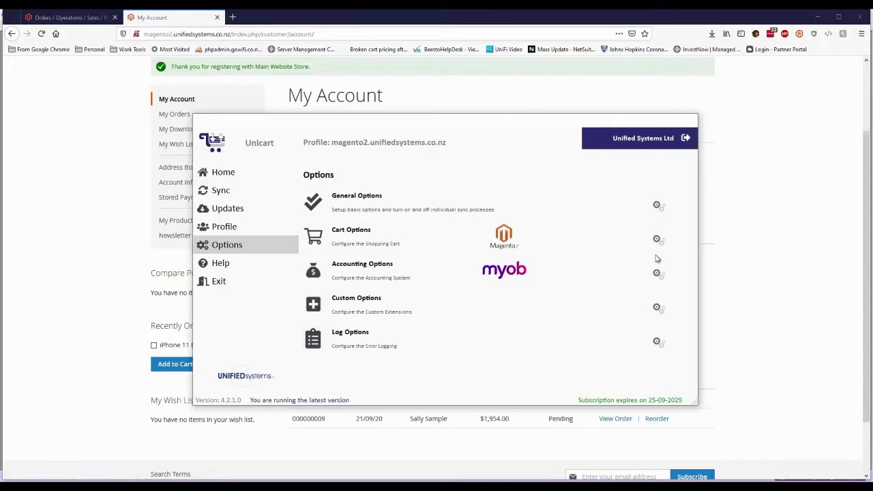
left_click(656, 206)
left_click(324, 237)
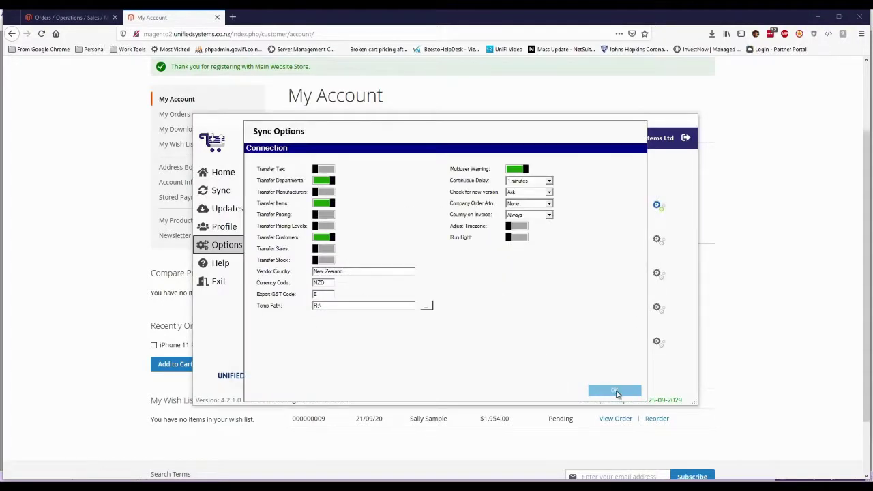
left_click(614, 391)
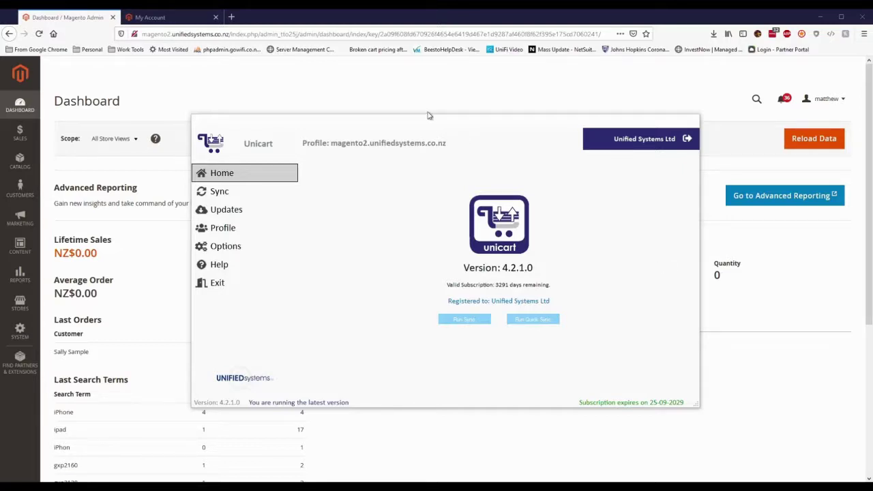
Step: Open order #000000009 from the Sales > Orders list in Magento Admin
left_click(412, 24)
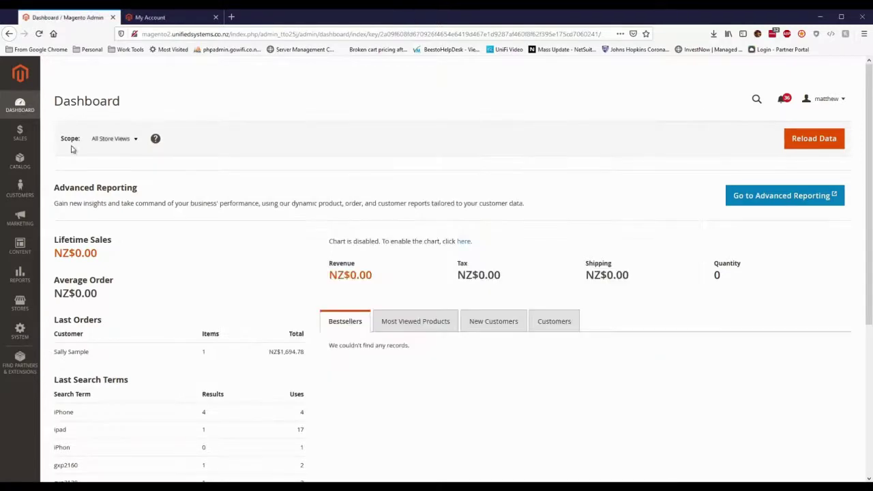
left_click(20, 135)
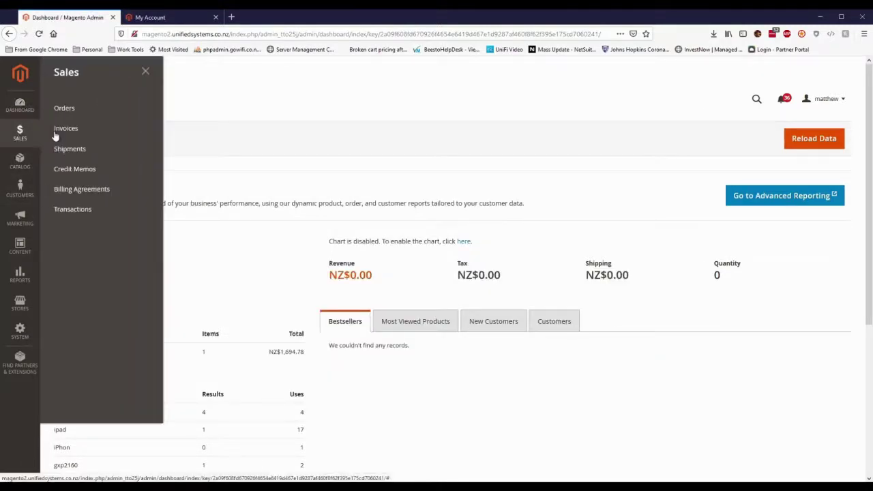
left_click(81, 110)
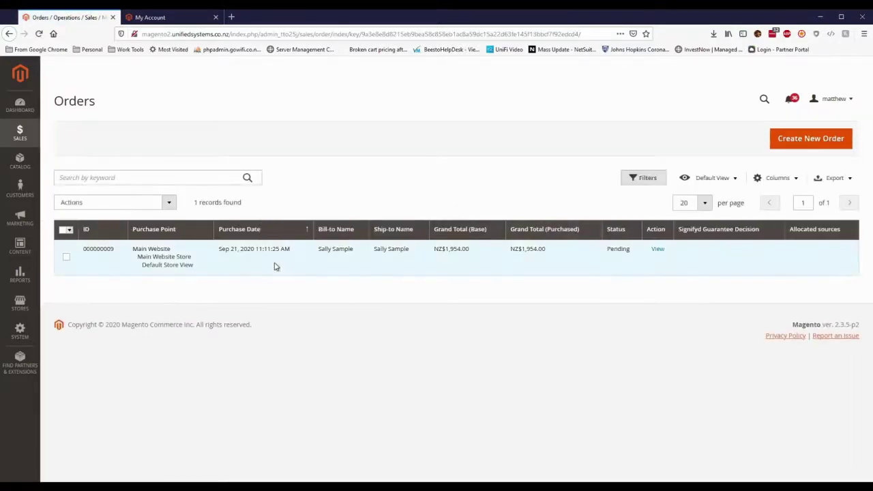
left_click(170, 252)
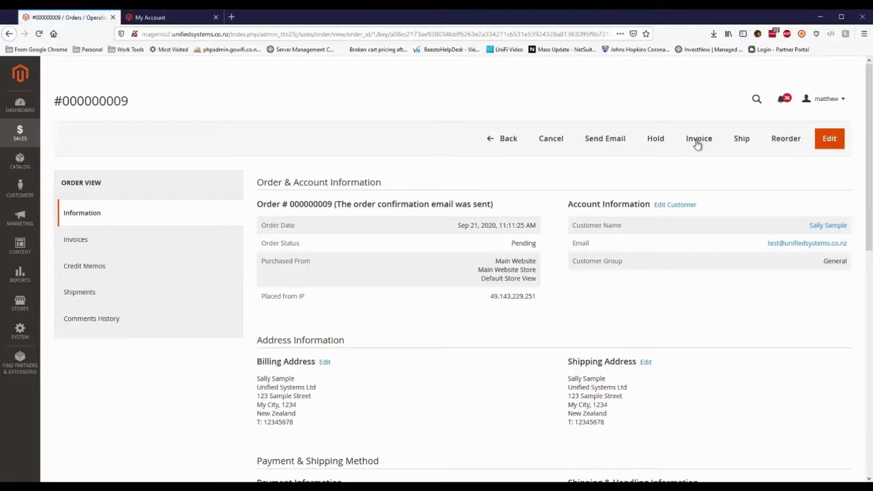
Step: Submit the NZ$1,954.00 invoice so the order moves to Processing
left_click(697, 141)
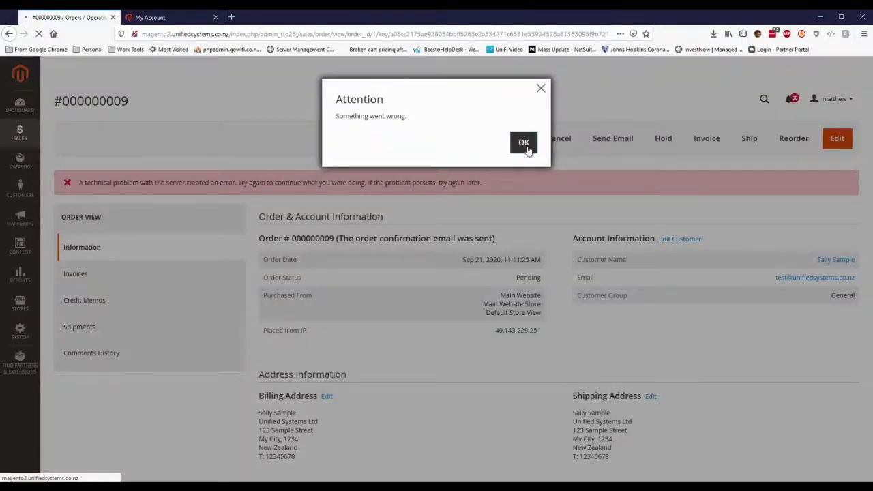
scroll(550, 200, "down", 5)
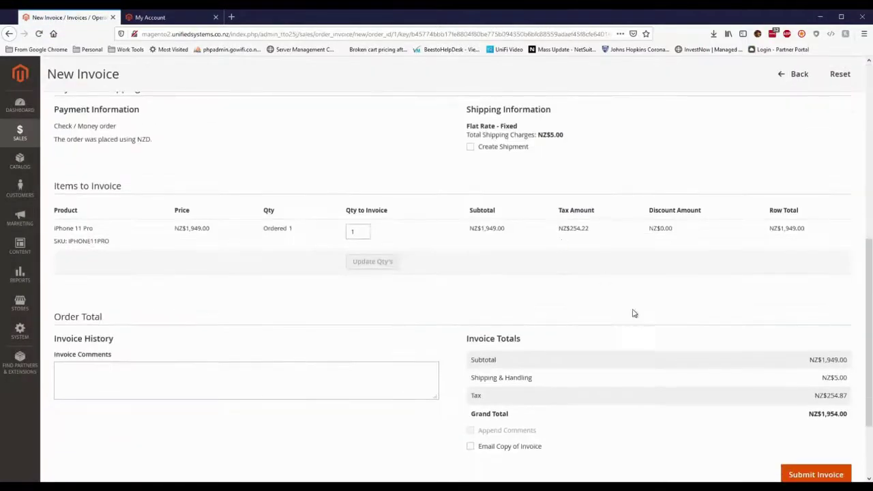
scroll(633, 313, "down", 3)
left_click(808, 371)
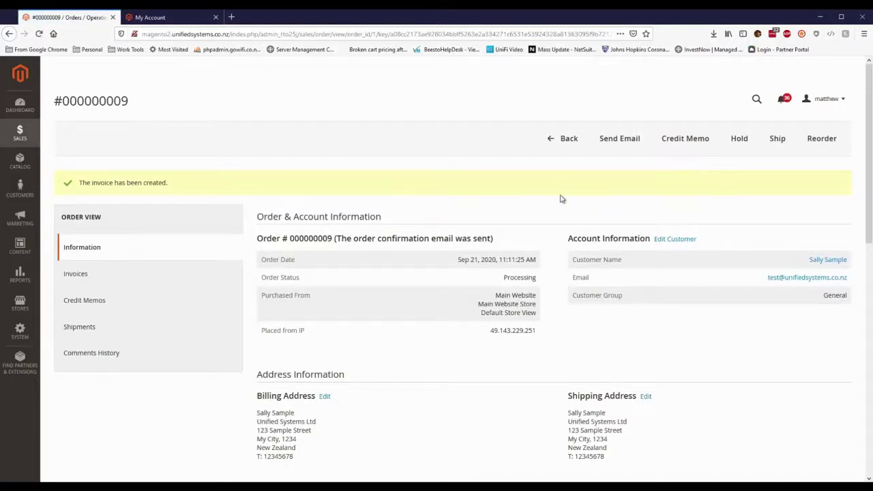
left_click(483, 485)
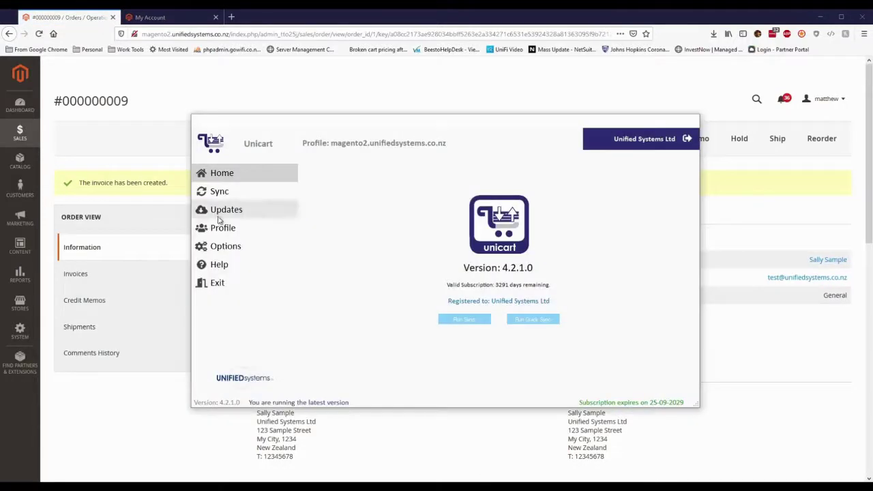
Step: Confirm Unicart's General Options and run a Full Sync to MYOB, now including customers
left_click(238, 253)
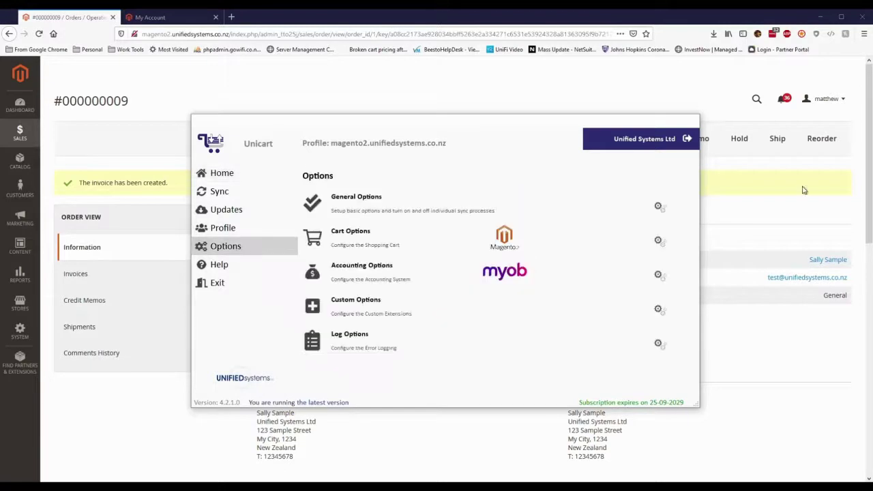
left_click(659, 207)
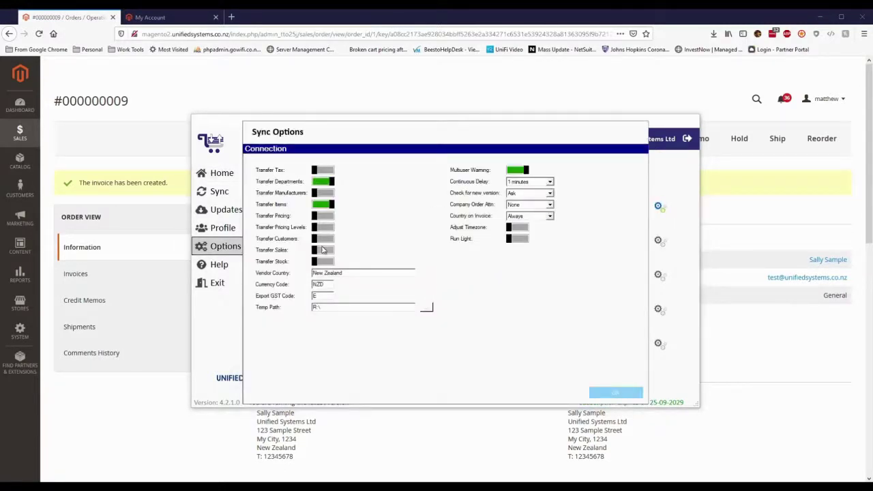
left_click(600, 388)
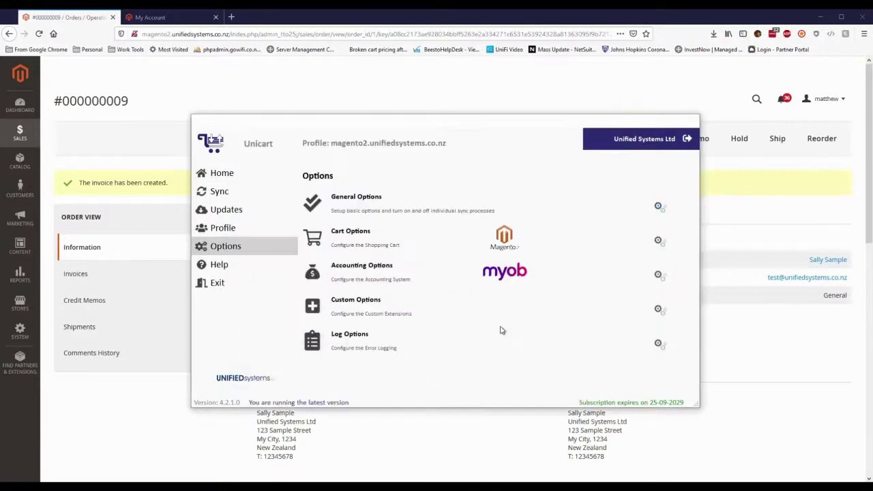
left_click(247, 198)
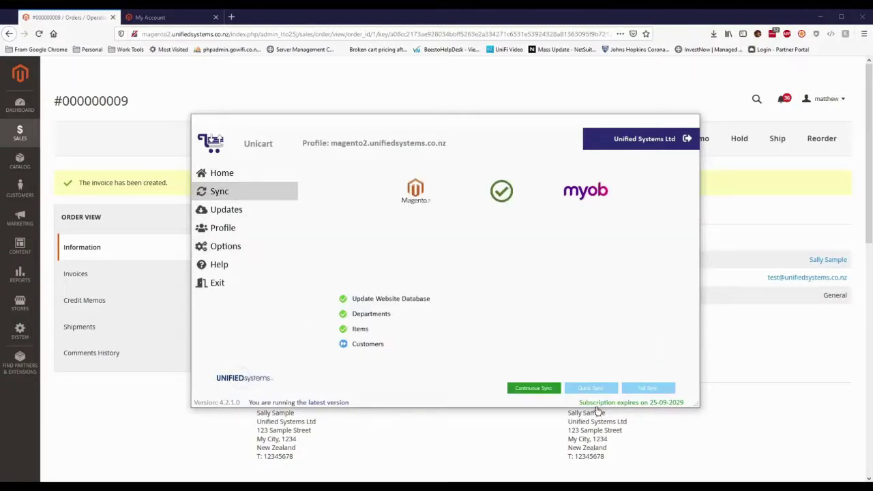
left_click(648, 388)
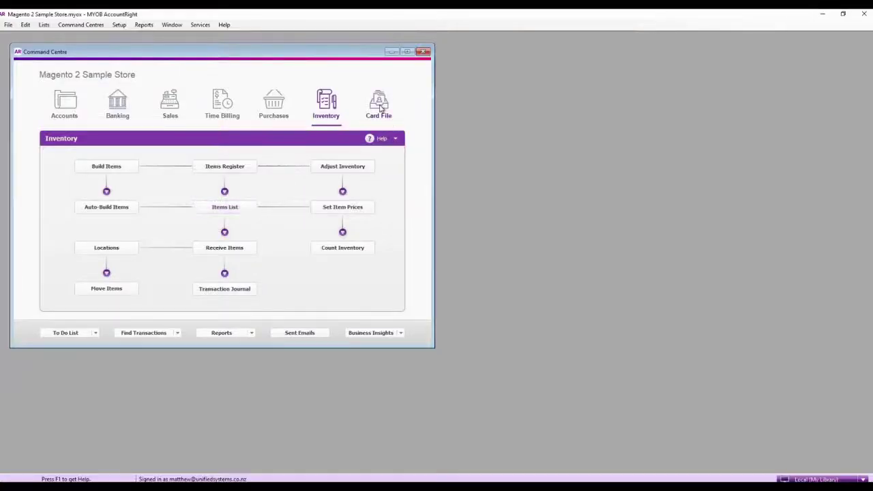
Step: Inspect the synced Unified Systems Ltd card in MYOB's Cards List without changes, then close the list
left_click(379, 106)
left_click(245, 167)
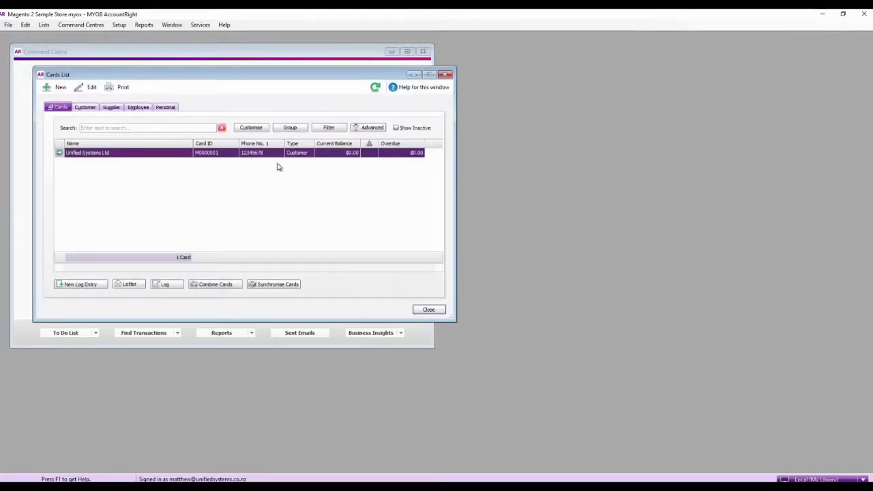
double_click(322, 151)
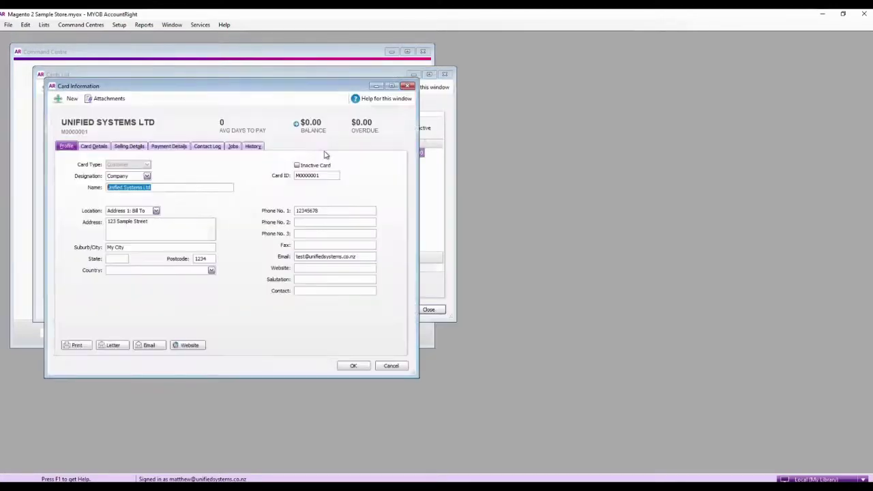
left_click(401, 367)
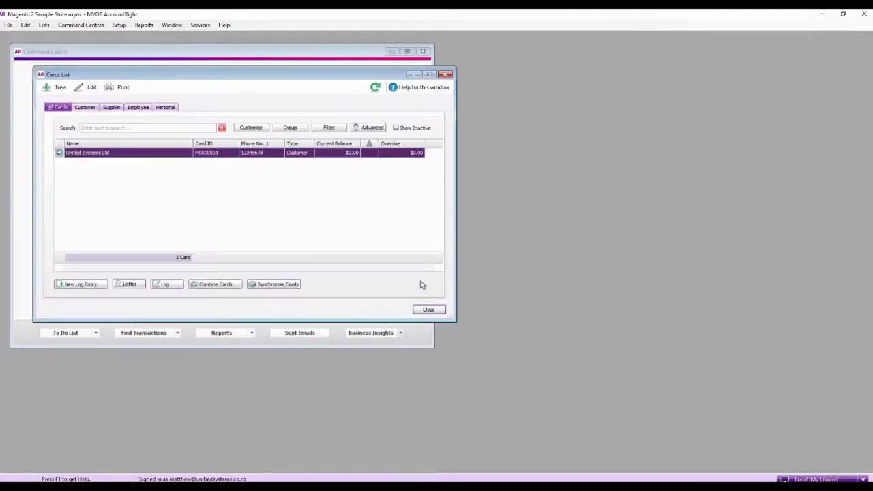
left_click(428, 309)
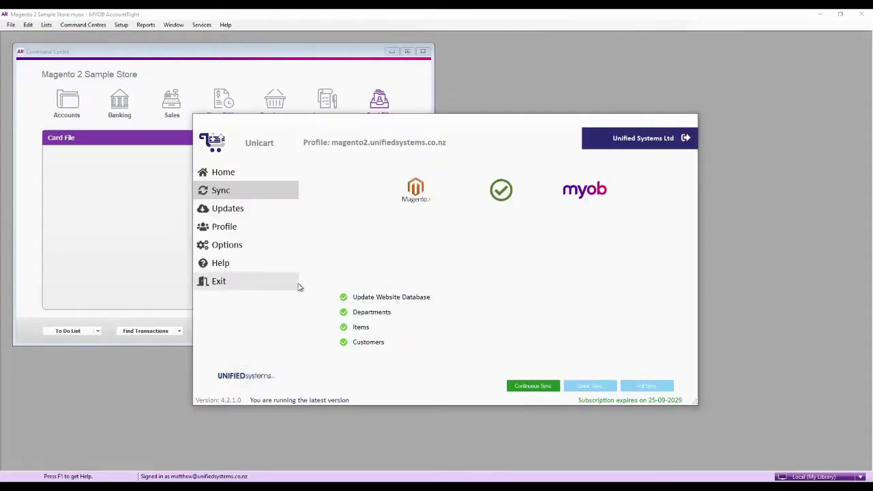
Step: Run another Unicart Full Sync so orders transfer, then return to MYOB's Sales area
left_click(227, 245)
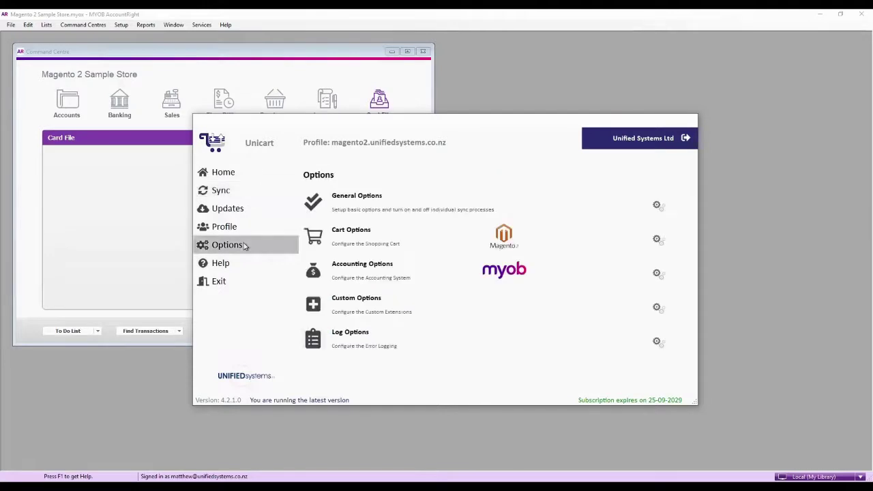
left_click(658, 206)
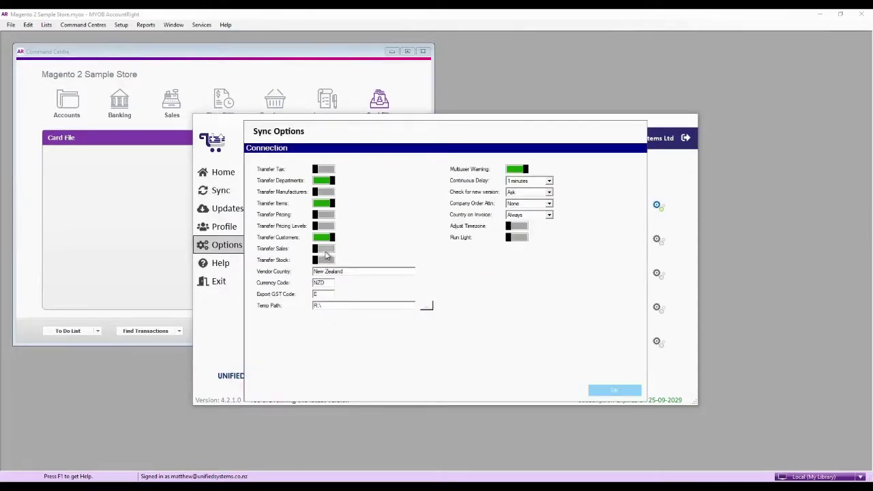
left_click(614, 390)
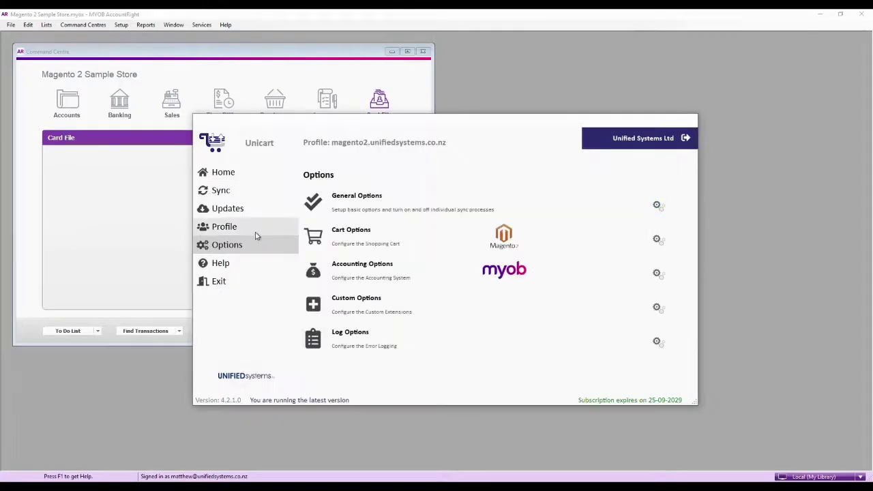
left_click(237, 195)
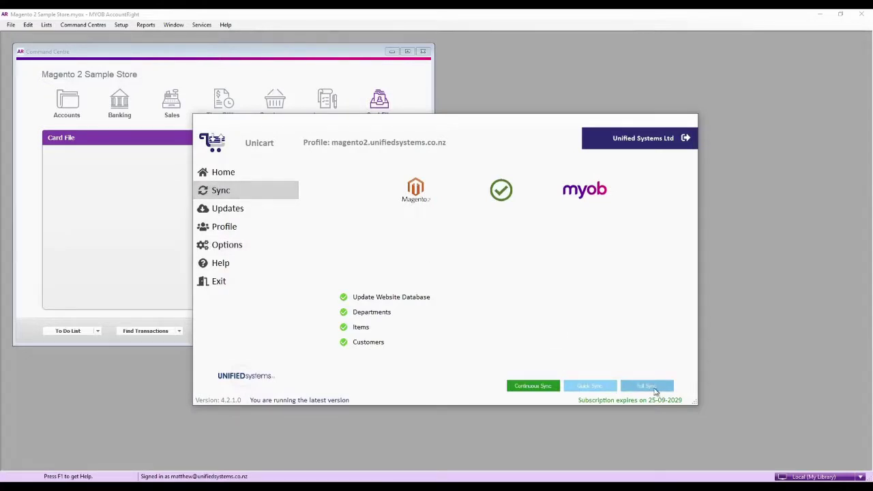
left_click(655, 390)
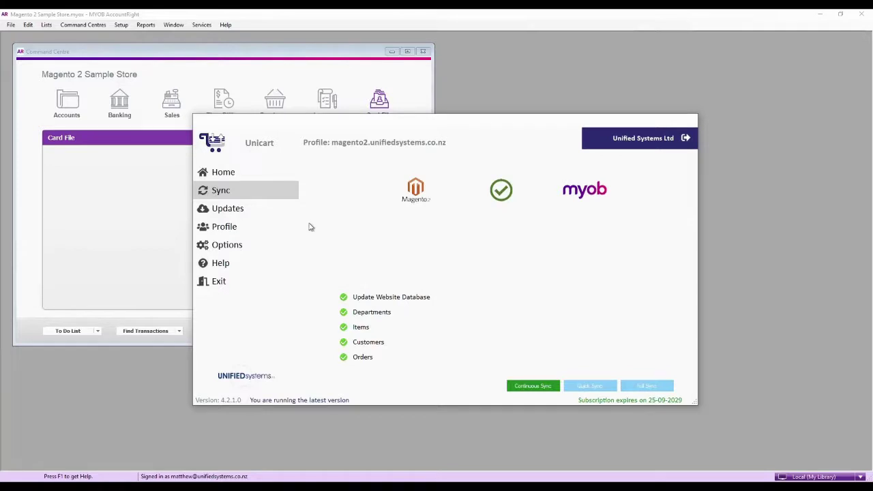
left_click(140, 198)
left_click(172, 114)
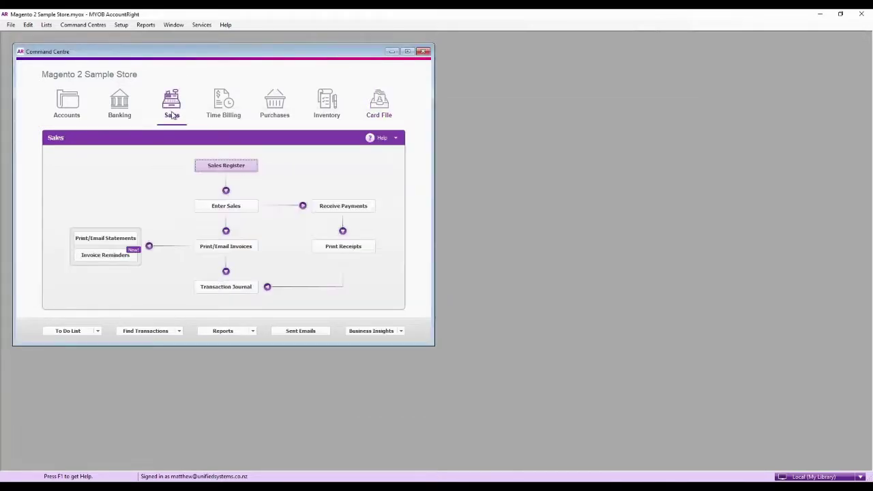
Step: Review the synced $1,954.00 iPhone 11 Pro order in the Sales Register, then close it
left_click(214, 170)
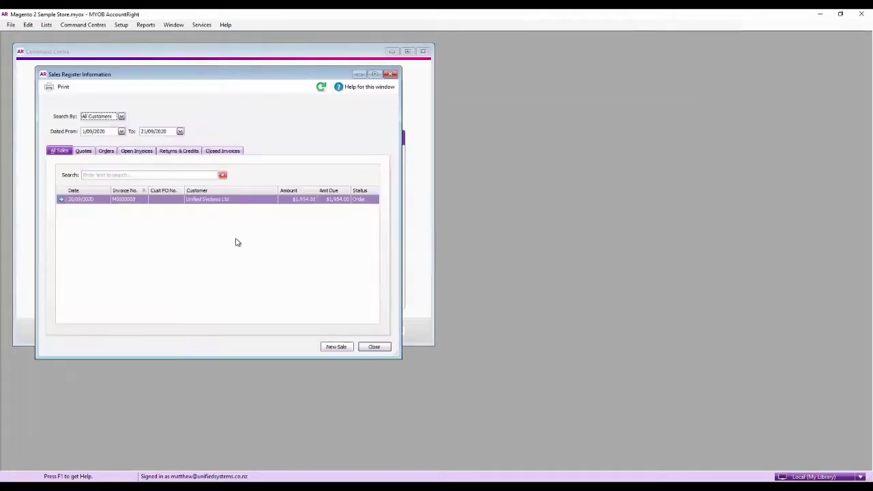
double_click(307, 202)
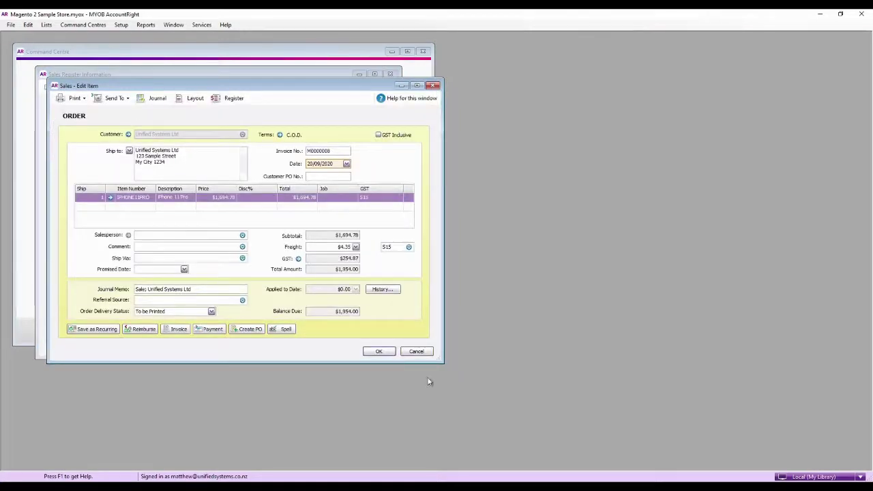
left_click(390, 352)
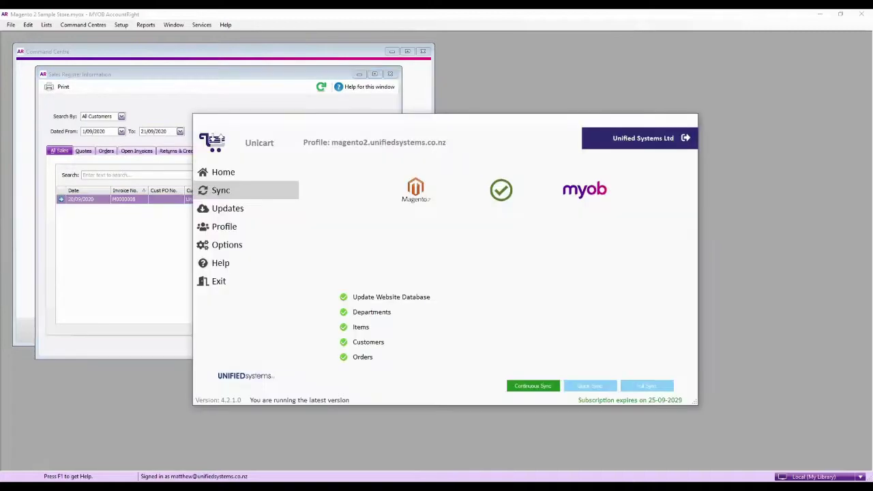
Step: Turn on Transfer Stock in Unicart's General Options, then run a Full Sync including stock
left_click(227, 244)
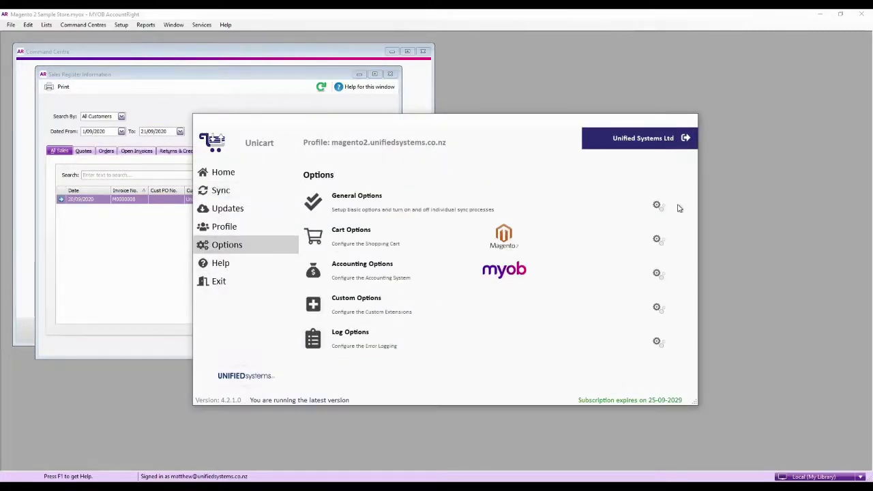
left_click(657, 205)
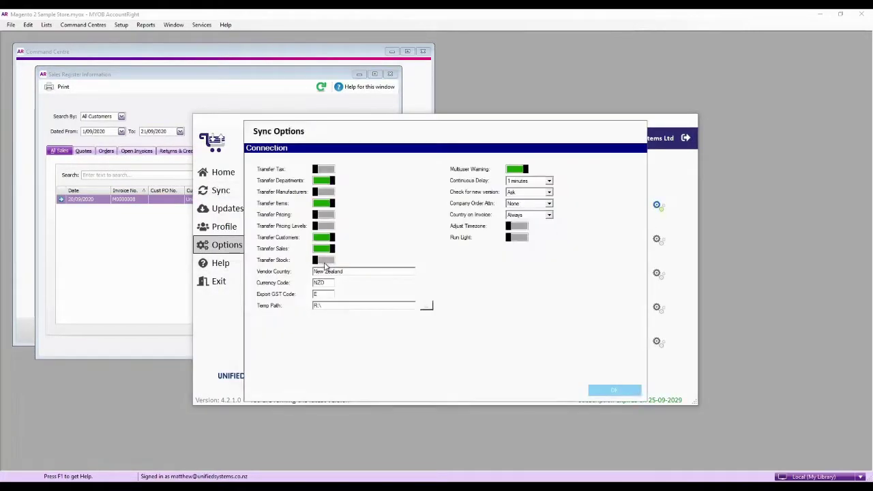
left_click(322, 262)
left_click(607, 389)
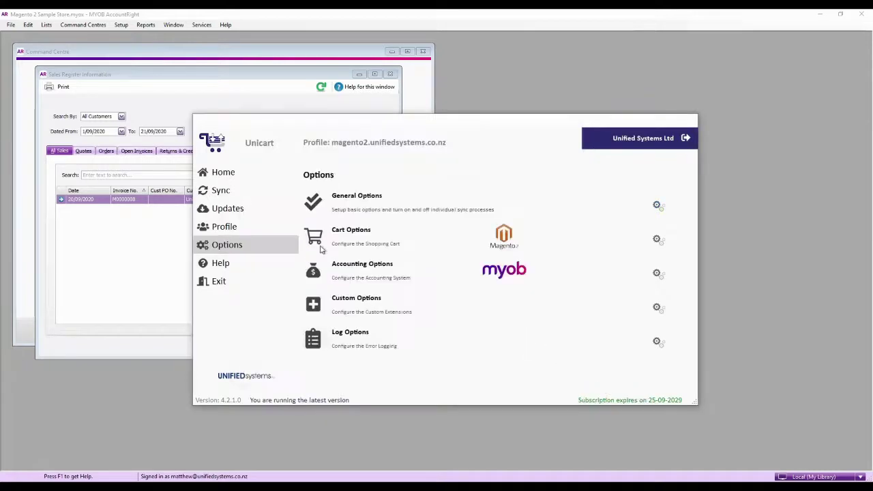
left_click(220, 190)
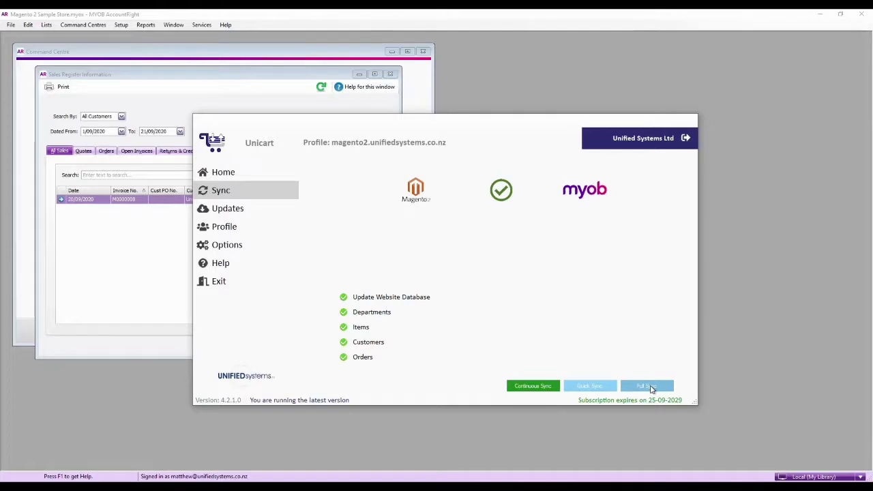
left_click(651, 388)
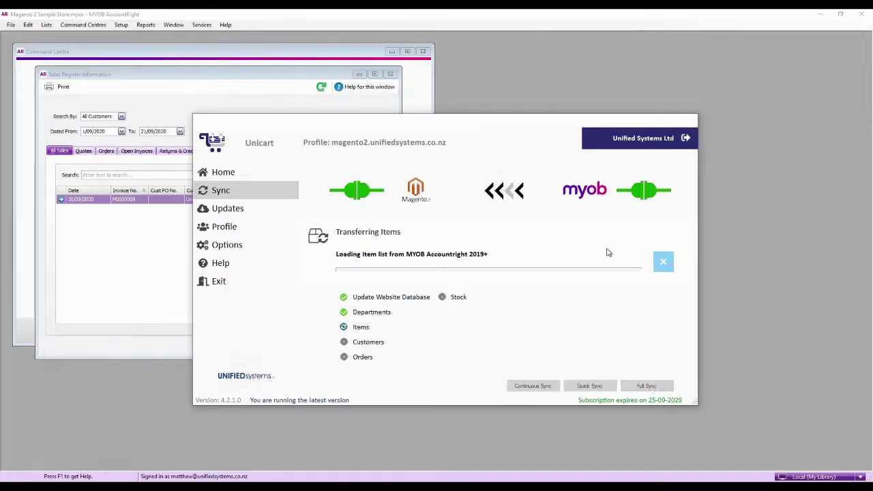